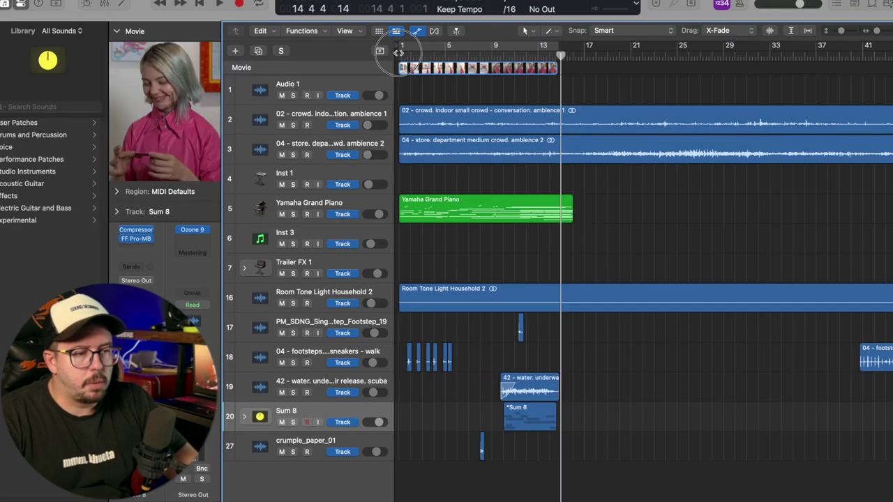
- Return the playhead to the project start and scrub through the opening footage to just before bar 5
{"action": "left_click", "coordinate": [397, 53]}
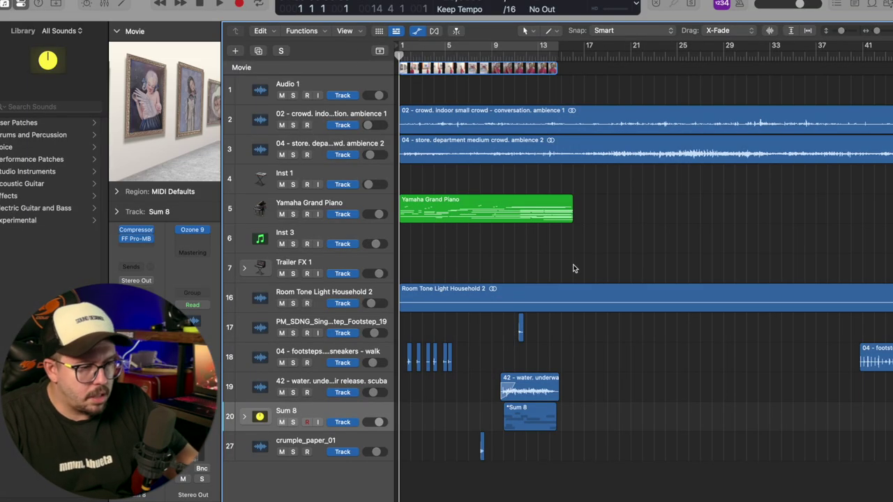
{"action": "key", "text": "super+Right"}
{"action": "key", "text": "super+Right"}
{"action": "key", "text": "super+Right"}
{"action": "key", "text": "super+Right"}
{"action": "key", "text": "super+Right"}
{"action": "left_click_drag", "start_coordinate": [401, 58], "coordinate": [602, 60]}
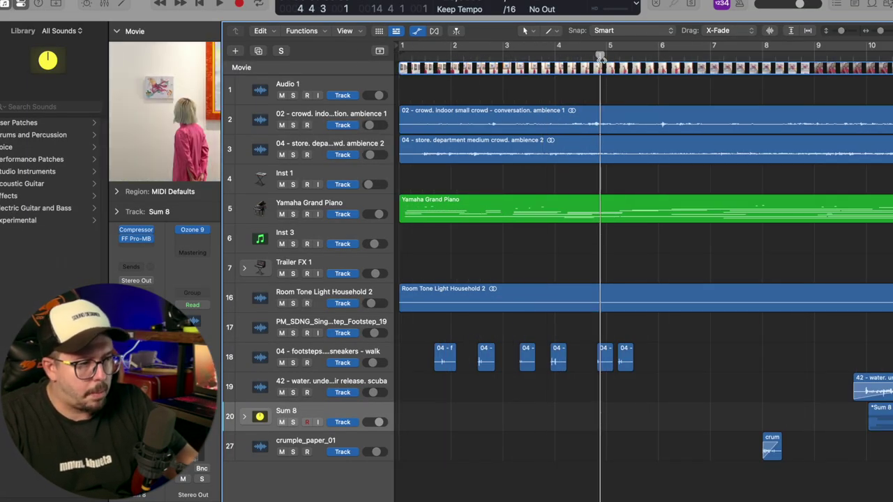
- Open the movie in its own floating window and enlarge it over the track headers
{"action": "key", "text": "super+Left"}
{"action": "key", "text": "super+Left"}
{"action": "key", "text": "super+Left"}
{"action": "double_click", "coordinate": [159, 75]}
{"action": "left_click_drag", "start_coordinate": [861, 270], "coordinate": [270, 196]}
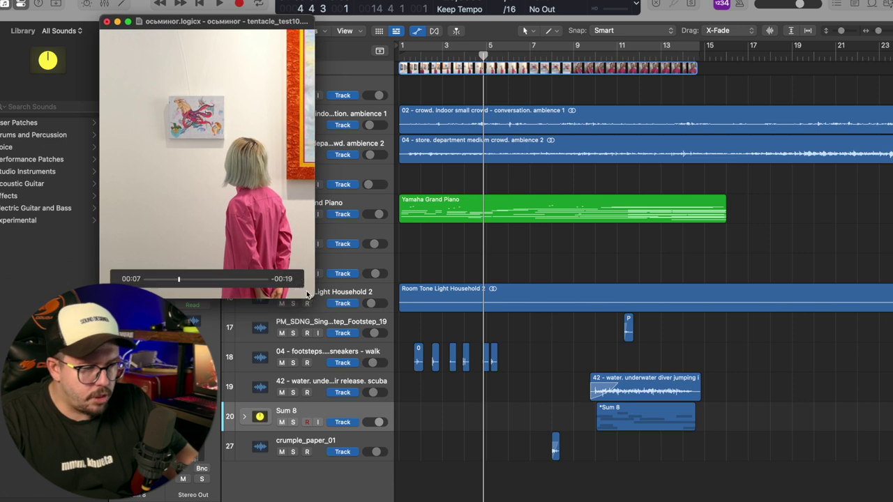
- Play the project from the start with the movie window placed beside the regions
{"action": "left_click_drag", "start_coordinate": [484, 57], "coordinate": [379, 60]}
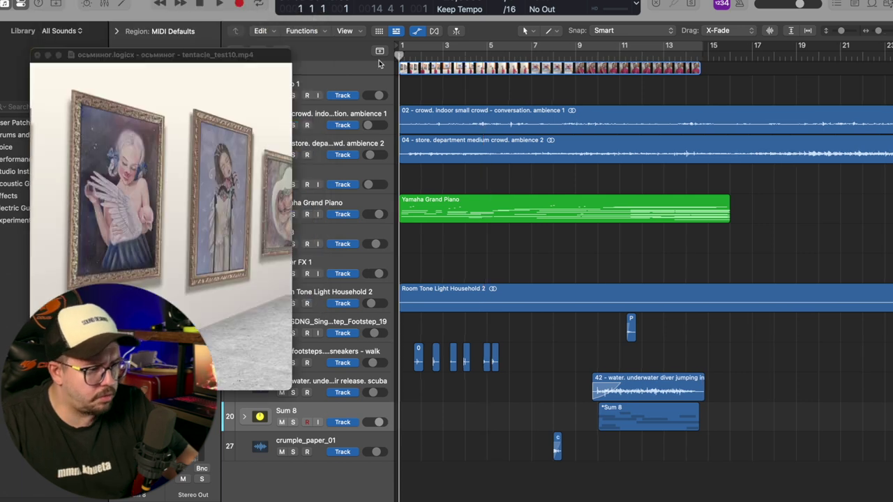
{"action": "left_click_drag", "start_coordinate": [164, 140], "coordinate": [216, 87]}
{"action": "key", "text": "space"}
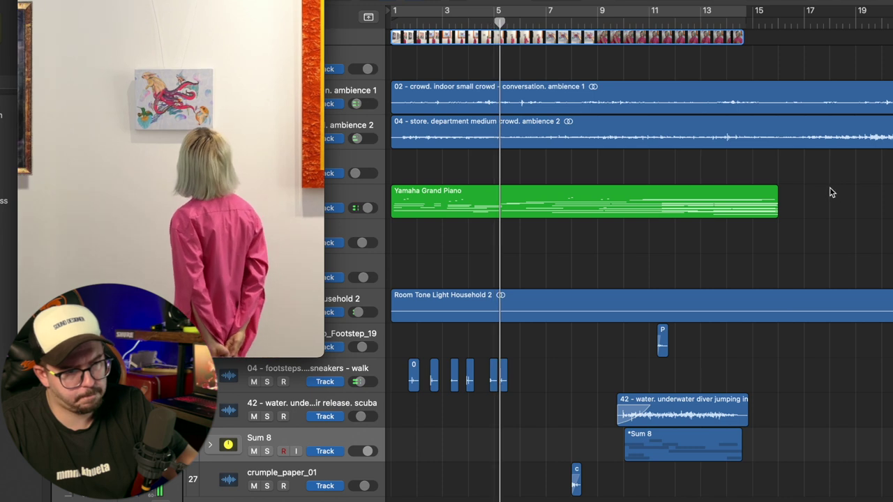
{"action": "scroll", "coordinate": [829, 191], "scroll_direction": "down", "scroll_amount": 5}
{"action": "scroll", "coordinate": [799, 168], "scroll_direction": "up", "scroll_amount": 5}
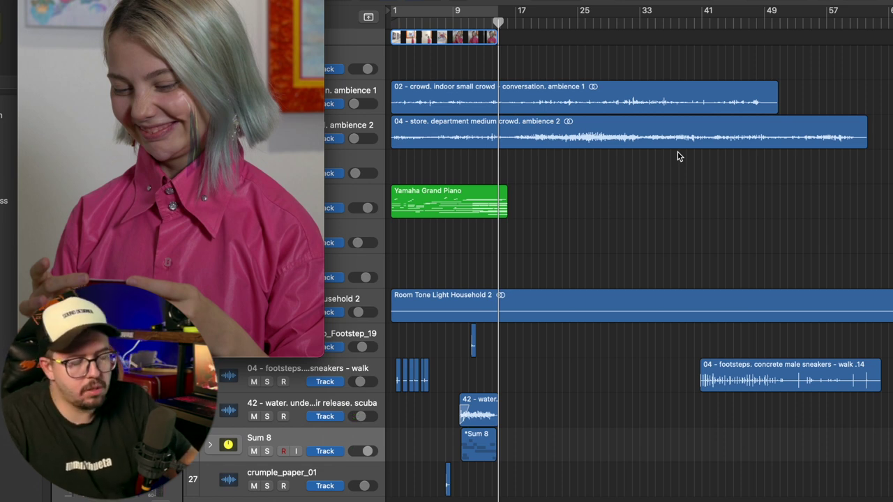
{"action": "key", "text": "super+Right"}
{"action": "key", "text": "super+Right"}
{"action": "scroll", "coordinate": [646, 181], "scroll_direction": "left", "scroll_amount": 7}
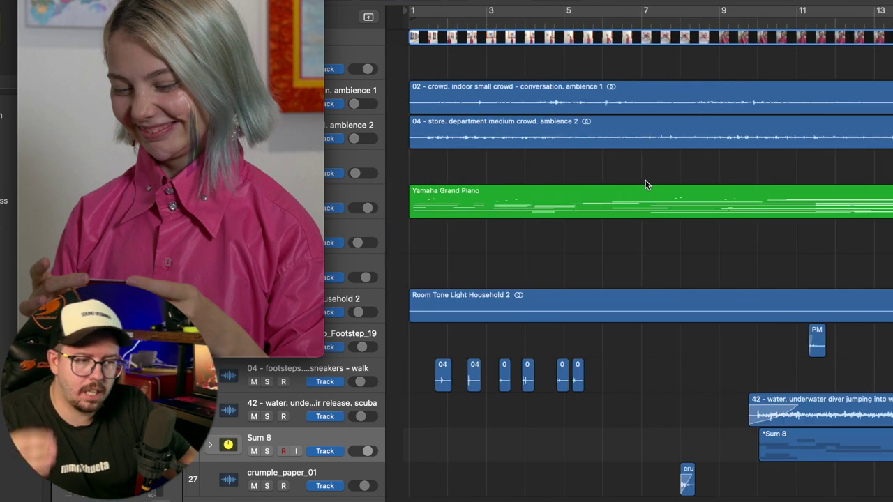
{"action": "key", "text": "super+Left"}
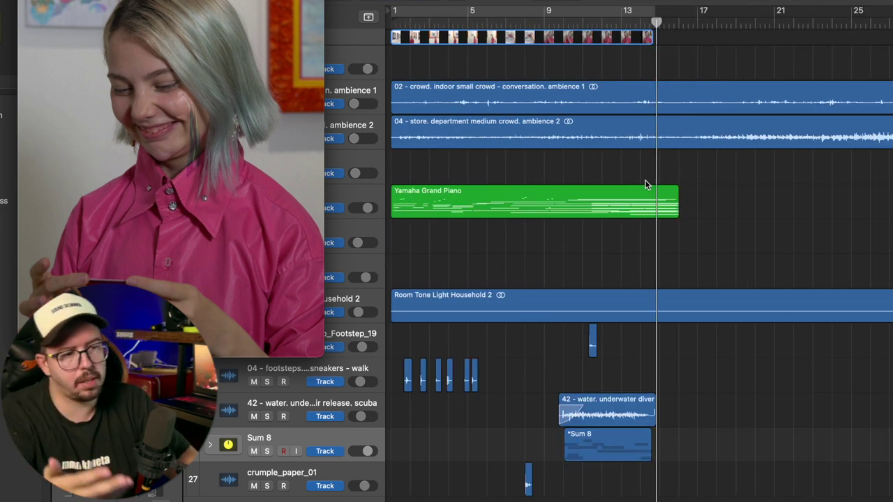
{"action": "key", "text": "super+Right"}
{"action": "key", "text": "super+Right"}
{"action": "key", "text": "super+Right"}
{"action": "key", "text": "super+Right"}
{"action": "key", "text": "super+Right"}
{"action": "key", "text": "super+Right"}
{"action": "key", "text": "super+Left"}
{"action": "key", "text": "super+Left"}
{"action": "key", "text": "super+Left"}
{"action": "key", "text": "super+Left"}
{"action": "key", "text": "super+Left"}
{"action": "key", "text": "super+Left"}
{"action": "key", "text": "super+Left"}
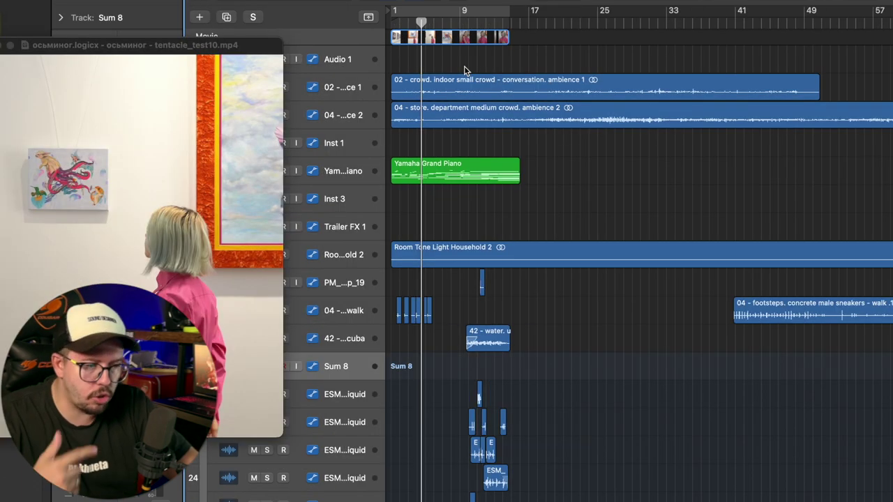
- Scrub to about bar 5 to examine the octopus painting shot, and reposition the movie window while viewing it
{"action": "key", "text": "super+Right"}
{"action": "key", "text": "super+Right"}
{"action": "key", "text": "super+Right"}
{"action": "left_click_drag", "start_coordinate": [480, 28], "coordinate": [505, 23]}
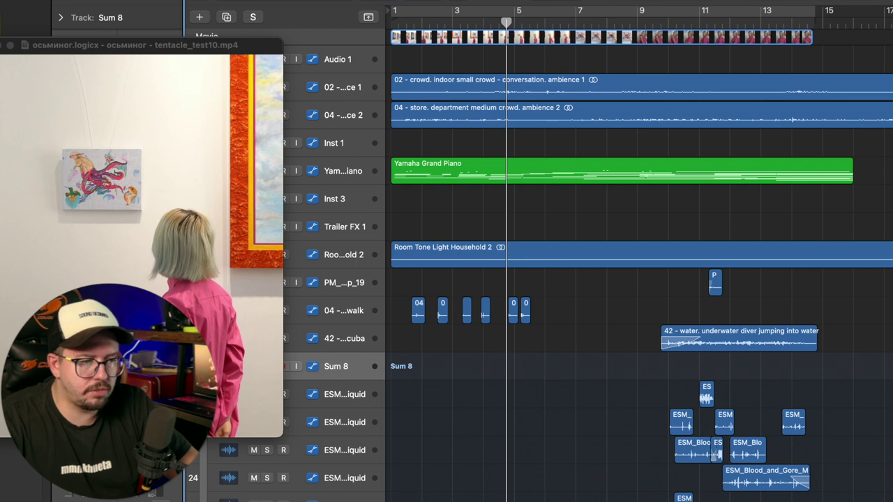
{"action": "left_click_drag", "start_coordinate": [505, 25], "coordinate": [520, 25]}
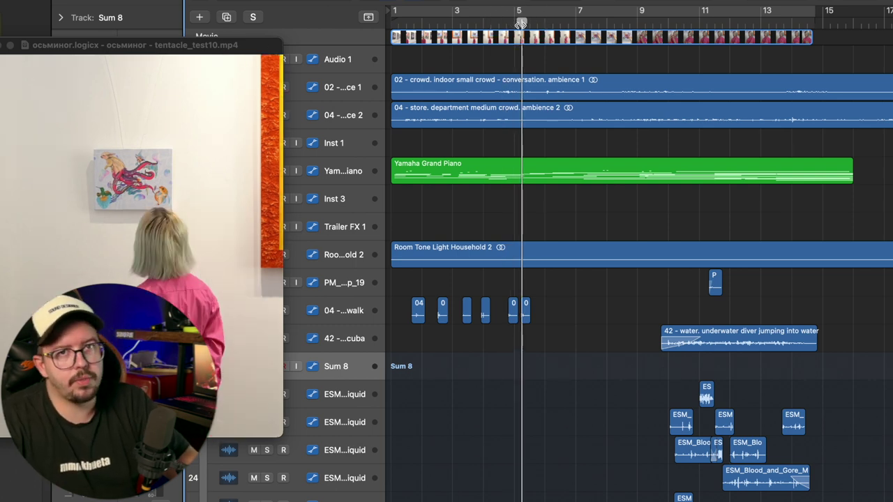
{"action": "left_click_drag", "start_coordinate": [245, 137], "coordinate": [250, 64]}
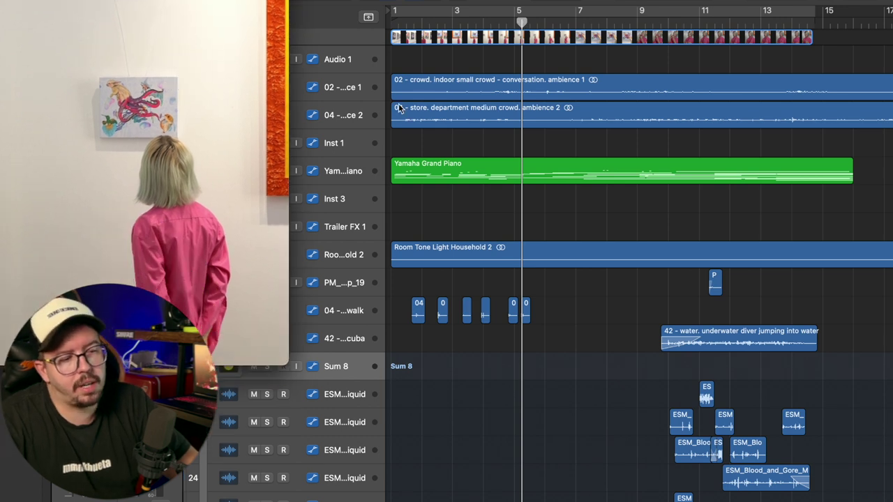
{"action": "left_click_drag", "start_coordinate": [182, 89], "coordinate": [199, 204]}
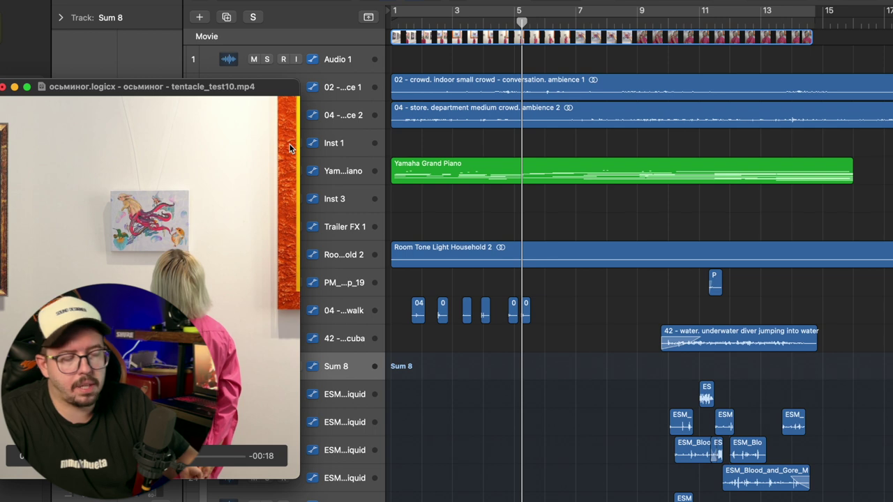
- Scrub through the video from the project start, return the playhead to bar 1 and reposition the movie window
{"action": "key", "text": "Return"}
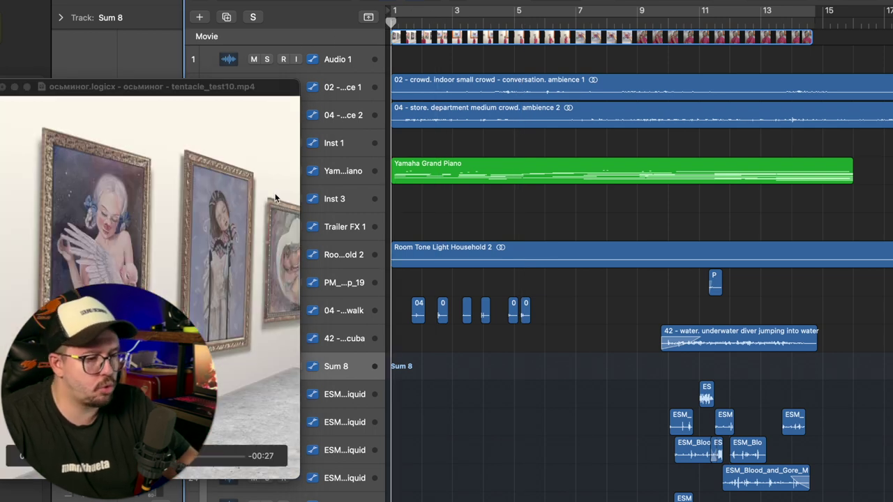
{"action": "left_click_drag", "start_coordinate": [276, 198], "coordinate": [327, 291]}
{"action": "left_click_drag", "start_coordinate": [394, 23], "coordinate": [753, 24]}
{"action": "left_click_drag", "start_coordinate": [329, 297], "coordinate": [298, 147]}
{"action": "left_click_drag", "start_coordinate": [477, 24], "coordinate": [332, 37]}
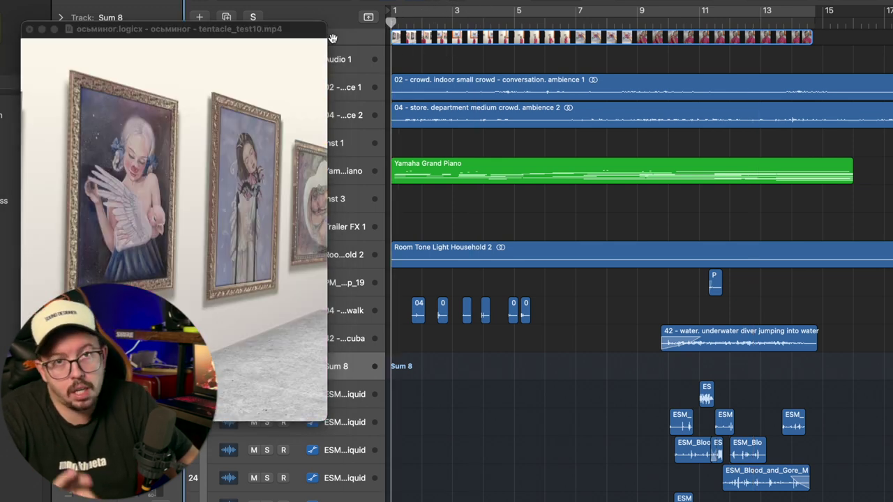
{"action": "left_click_drag", "start_coordinate": [309, 168], "coordinate": [345, 159]}
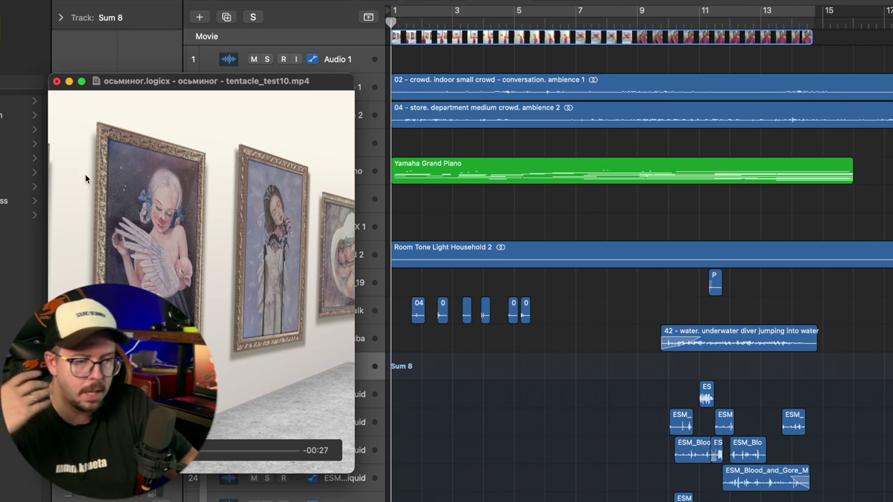
- Solo the indoor small crowd and department store ambience tracks and listen to them against the picture from about bar 4
{"action": "key", "text": "space"}
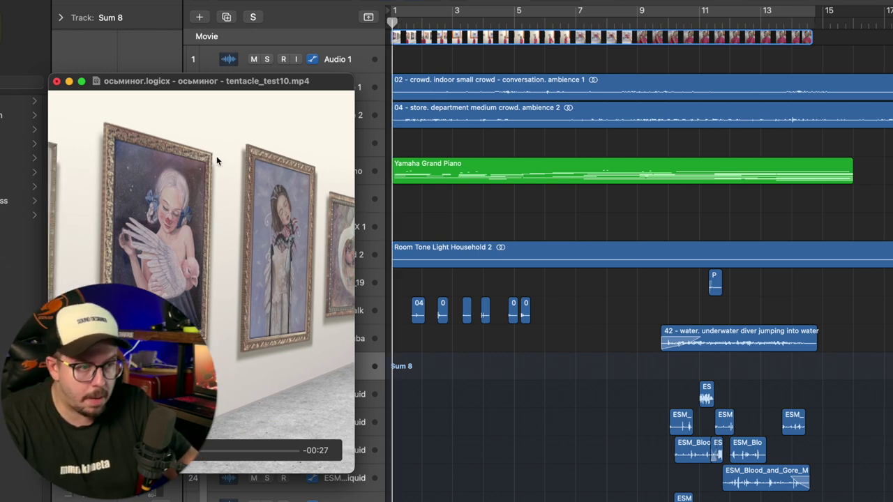
{"action": "left_click_drag", "start_coordinate": [237, 123], "coordinate": [277, 171]}
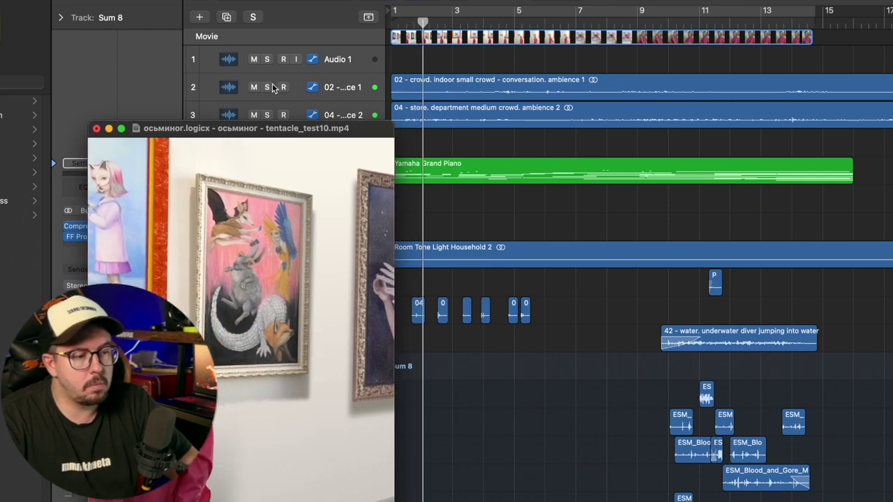
{"action": "left_click", "coordinate": [266, 87]}
{"action": "left_click", "coordinate": [268, 115]}
{"action": "left_click_drag", "start_coordinate": [272, 128], "coordinate": [212, 179]}
{"action": "key", "text": "space"}
{"action": "left_click_drag", "start_coordinate": [455, 23], "coordinate": [484, 22]}
{"action": "key", "text": "space"}
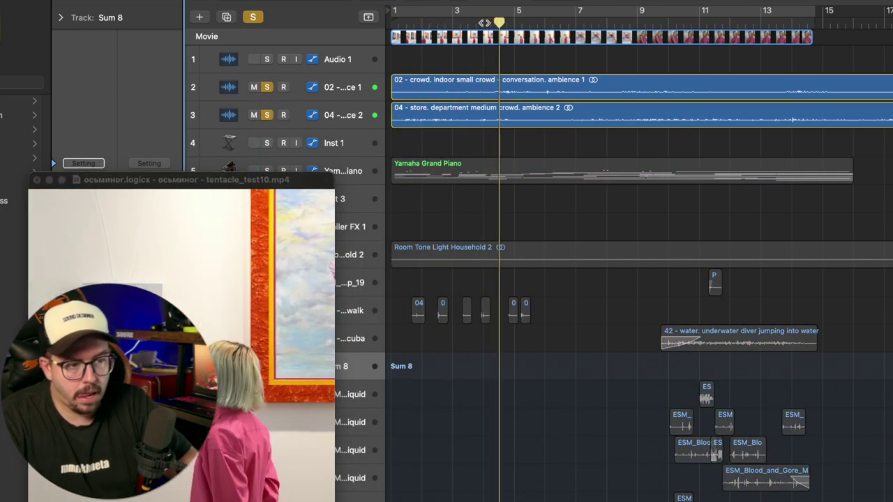
{"action": "left_click_drag", "start_coordinate": [219, 244], "coordinate": [237, 65]}
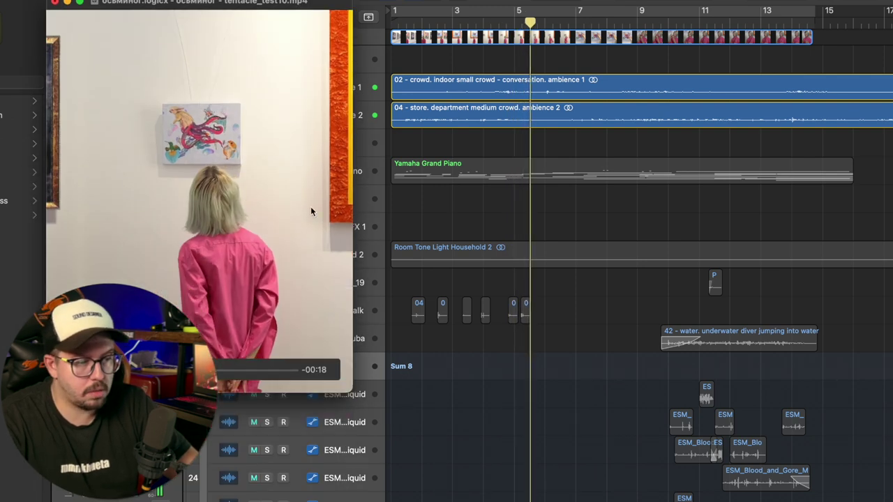
{"action": "left_click_drag", "start_coordinate": [307, 97], "coordinate": [244, 115]}
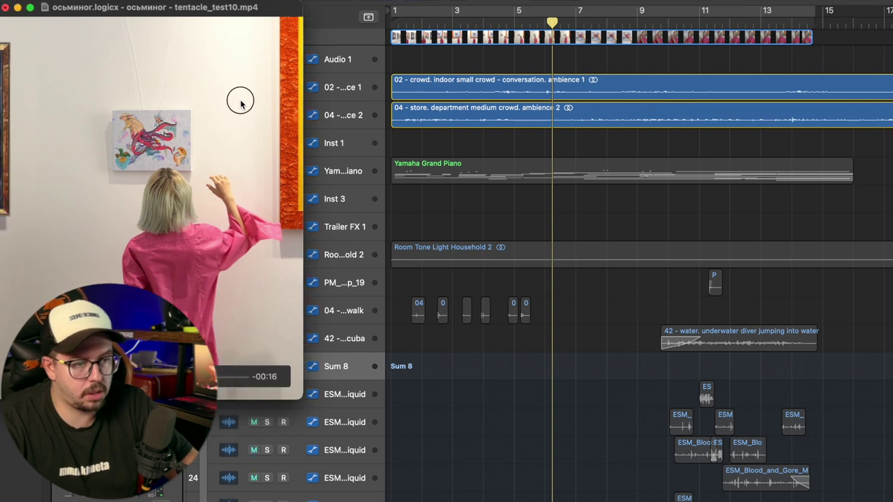
{"action": "left_click_drag", "start_coordinate": [239, 100], "coordinate": [277, 42]}
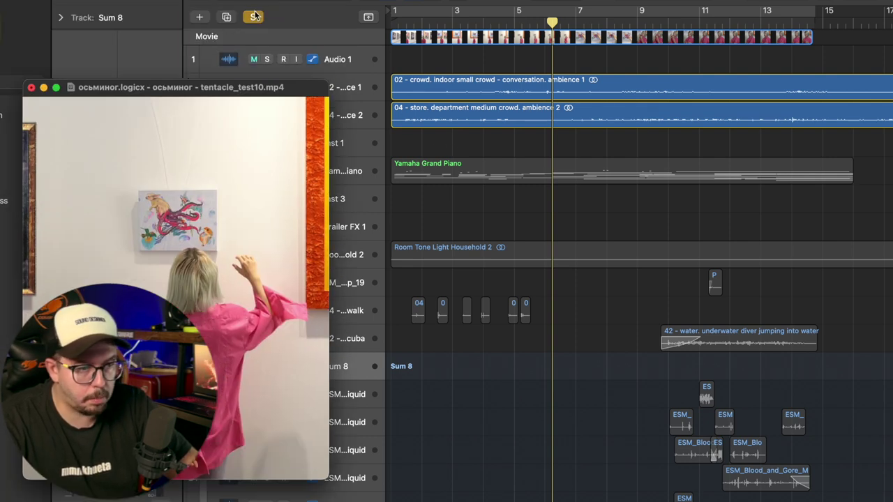
- Clear the solo on the two crowd ambience tracks and move the movie window away from the track headers
{"action": "left_click_drag", "start_coordinate": [254, 183], "coordinate": [177, 174]}
{"action": "left_click", "coordinate": [260, 23]}
{"action": "left_click_drag", "start_coordinate": [212, 226], "coordinate": [234, 142]}
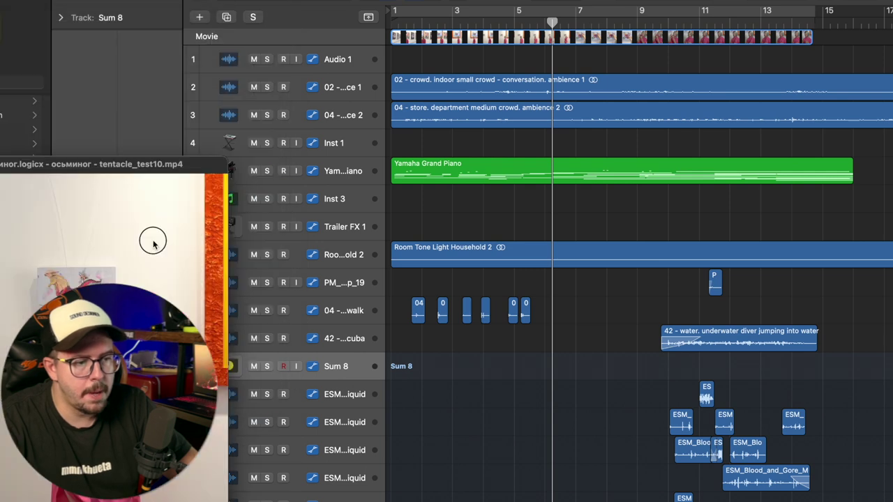
{"action": "left_click_drag", "start_coordinate": [156, 244], "coordinate": [170, 88]}
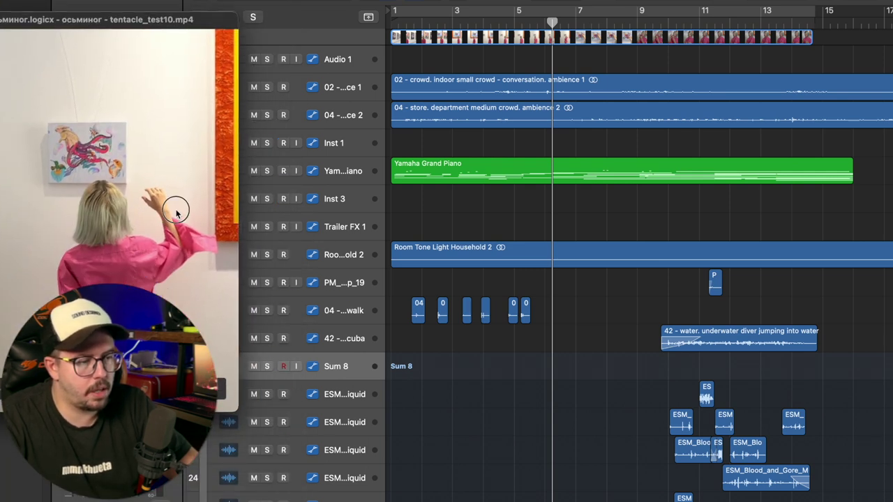
- Solo Room Tone Light Household 2, move it above the two crowd ambience tracks and show the track automation
{"action": "left_click", "coordinate": [267, 255]}
{"action": "left_click_drag", "start_coordinate": [348, 261], "coordinate": [345, 88]}
{"action": "key", "text": "a"}
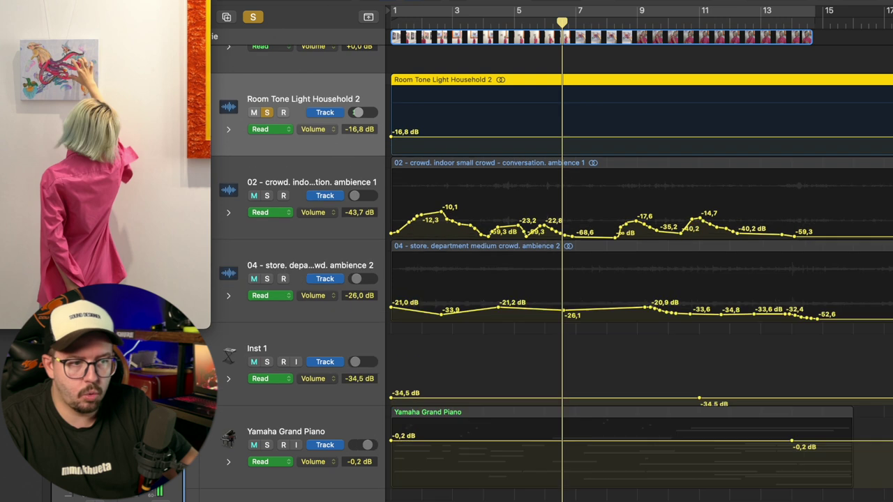
- Try raising the room tone track's volume to -0.1 dB, undo it and hide the automation
{"action": "left_click_drag", "start_coordinate": [463, 189], "coordinate": [442, 127]}
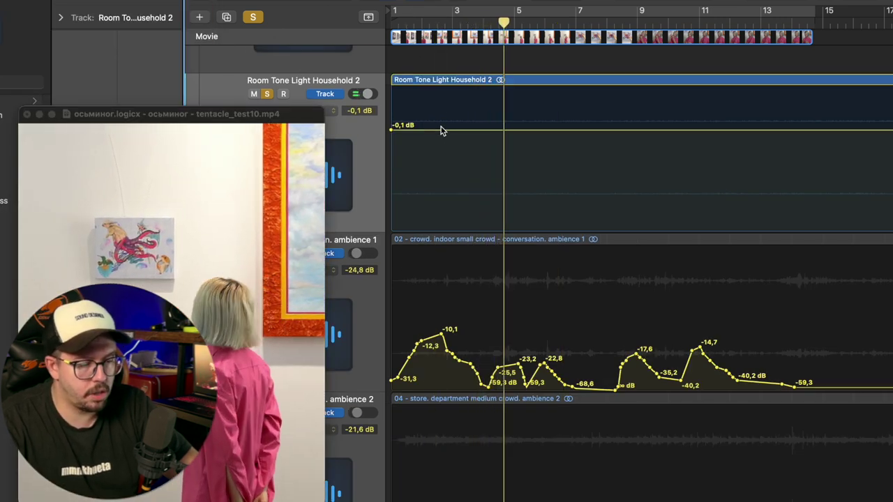
{"action": "key", "text": "super+z"}
{"action": "key", "text": "a"}
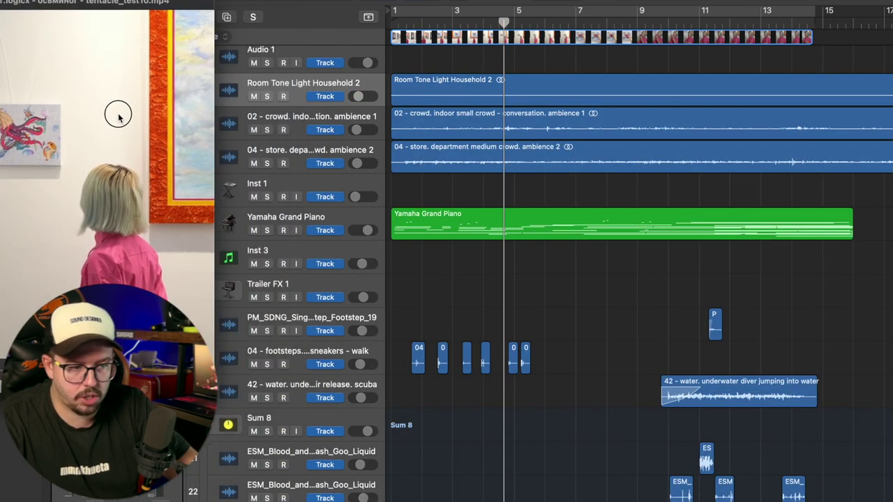
- Solo the Yamaha Grand Piano track for listening and view its Sampler instrument settings
{"action": "left_click", "coordinate": [266, 230]}
{"action": "left_click", "coordinate": [305, 222]}
{"action": "left_click_drag", "start_coordinate": [3, 171], "coordinate": [245, 375]}
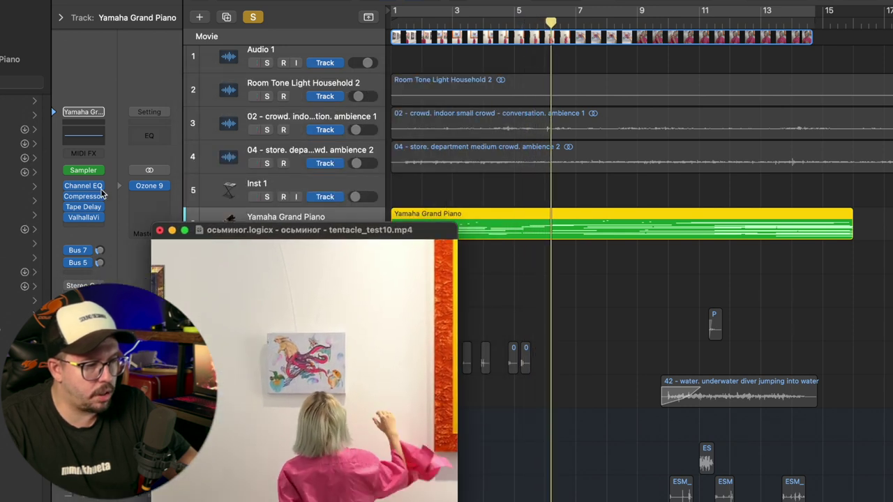
{"action": "left_click_drag", "start_coordinate": [279, 280], "coordinate": [398, 285]}
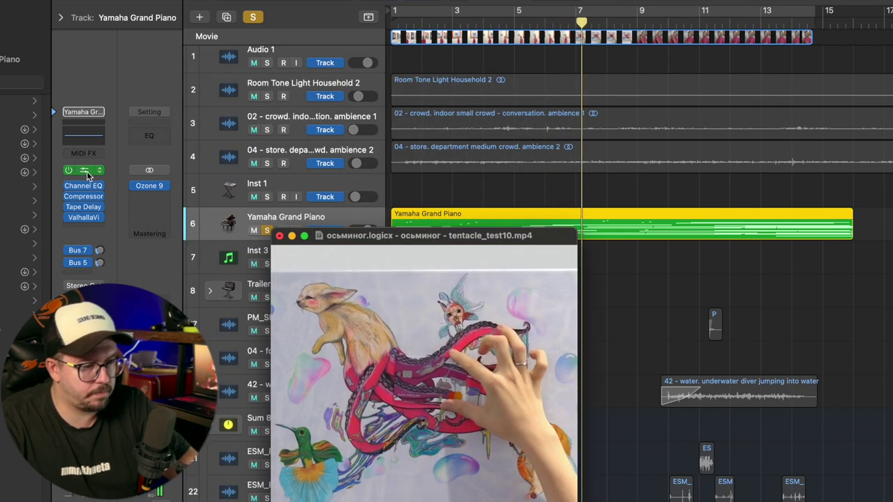
{"action": "left_click", "coordinate": [85, 171]}
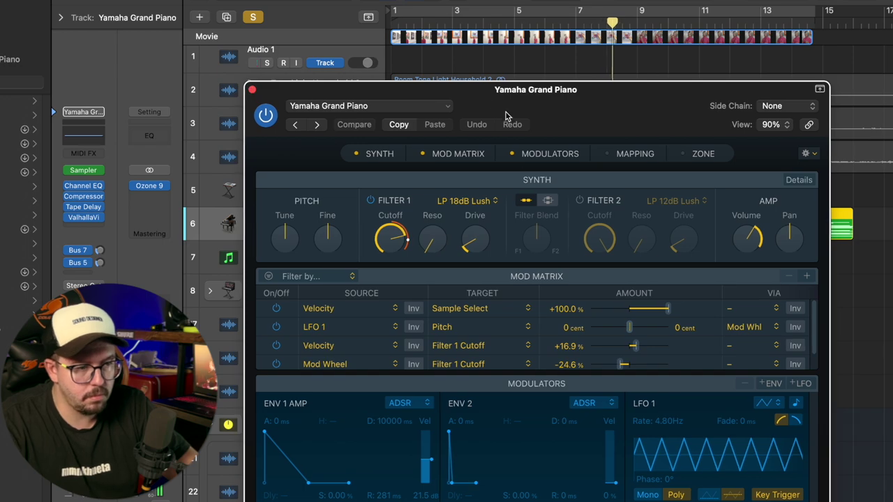
{"action": "left_click", "coordinate": [252, 91]}
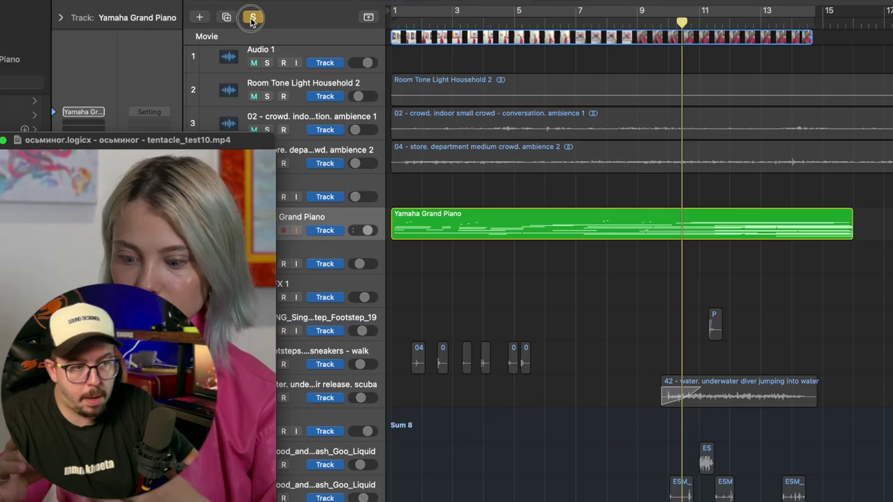
- Clear the piano solo and solo the 04 sneaker footsteps track, with the playhead placed at its first footstep region
{"action": "scroll", "coordinate": [363, 240], "scroll_direction": "down", "scroll_amount": 4}
{"action": "left_click_drag", "start_coordinate": [78, 129], "coordinate": [185, 464]}
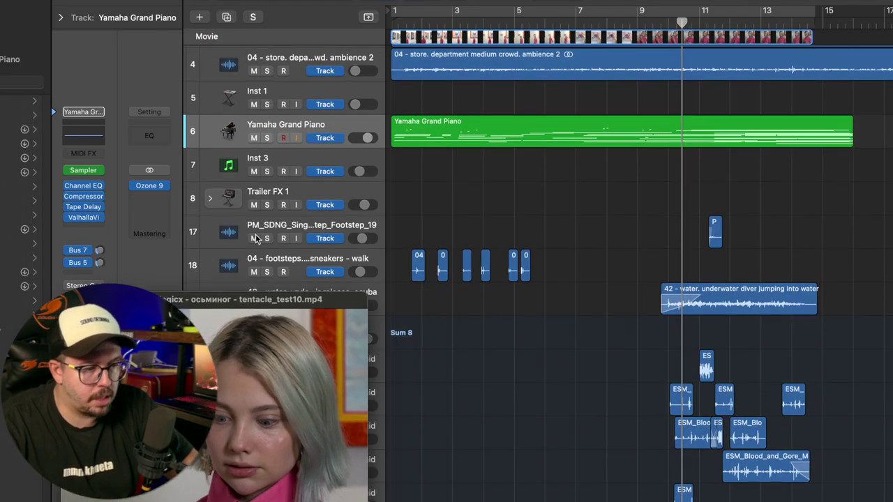
{"action": "scroll", "coordinate": [265, 265], "scroll_direction": "down", "scroll_amount": 2}
{"action": "left_click", "coordinate": [416, 26]}
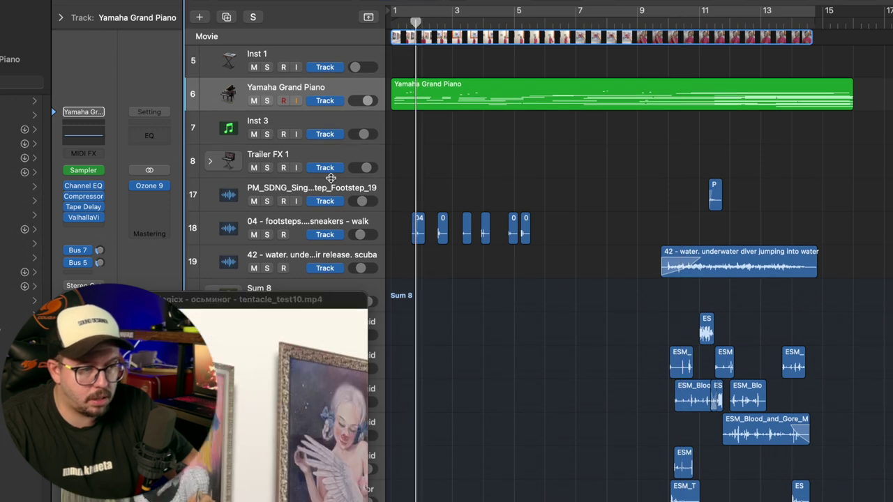
{"action": "left_click", "coordinate": [266, 235]}
{"action": "left_click_drag", "start_coordinate": [267, 402], "coordinate": [228, 96]}
- Play the soloed footsteps against the picture and examine how the regions line up with the woman's steps
{"action": "key", "text": "space"}
{"action": "key", "text": "super+Right"}
{"action": "key", "text": "super+Right"}
{"action": "key", "text": "super+Right"}
{"action": "key", "text": "super+Right"}
{"action": "key", "text": "super+Right"}
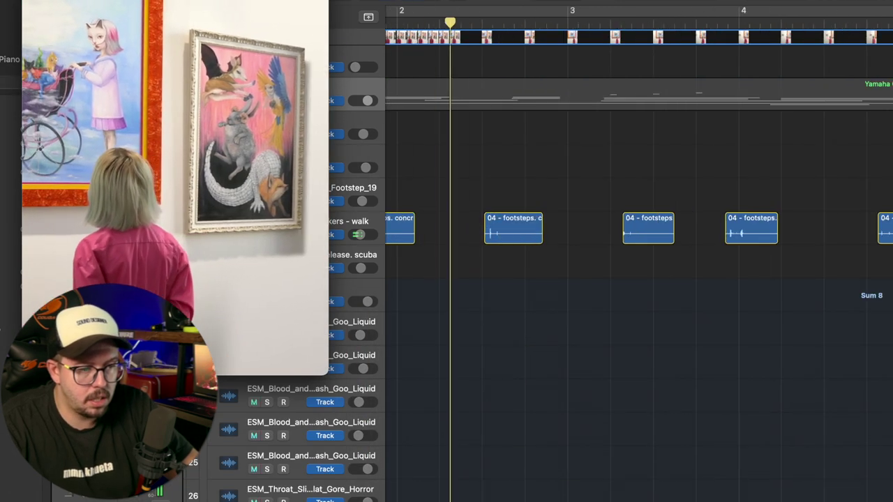
{"action": "key", "text": "super+Left"}
{"action": "key", "text": "super+Left"}
{"action": "key", "text": "super+Left"}
{"action": "key", "text": "super+Left"}
{"action": "key", "text": "super+Left"}
{"action": "key", "text": "space"}
{"action": "left_click_drag", "start_coordinate": [316, 238], "coordinate": [308, 501]}
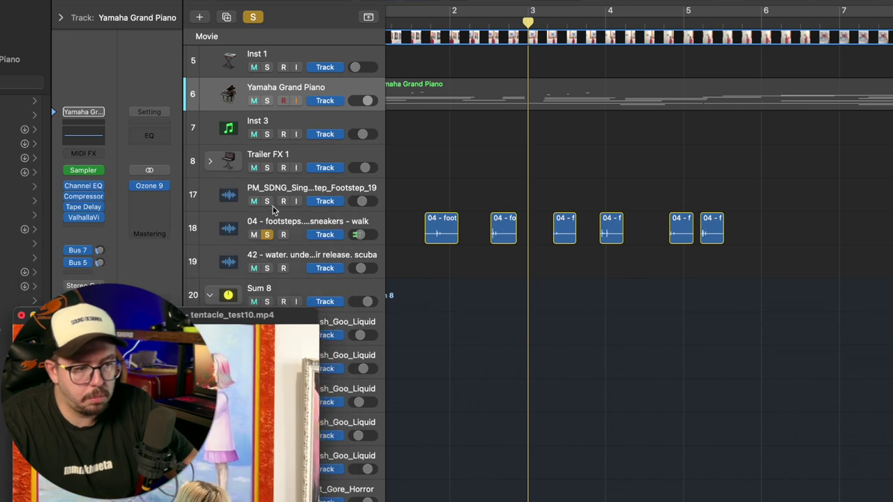
- Clear the footsteps solo, collapse the Sum 8 stack and solo it, with the playhead placed between bars 7 and 8
{"action": "left_click", "coordinate": [268, 235]}
{"action": "left_click_drag", "start_coordinate": [246, 315], "coordinate": [224, 0]}
{"action": "left_click_drag", "start_coordinate": [865, 1], "coordinate": [786, 1]}
{"action": "left_click_drag", "start_coordinate": [570, 27], "coordinate": [563, 23]}
{"action": "left_click_drag", "start_coordinate": [225, 0], "coordinate": [215, 296]}
{"action": "left_click", "coordinate": [210, 145]}
{"action": "left_click", "coordinate": [267, 145]}
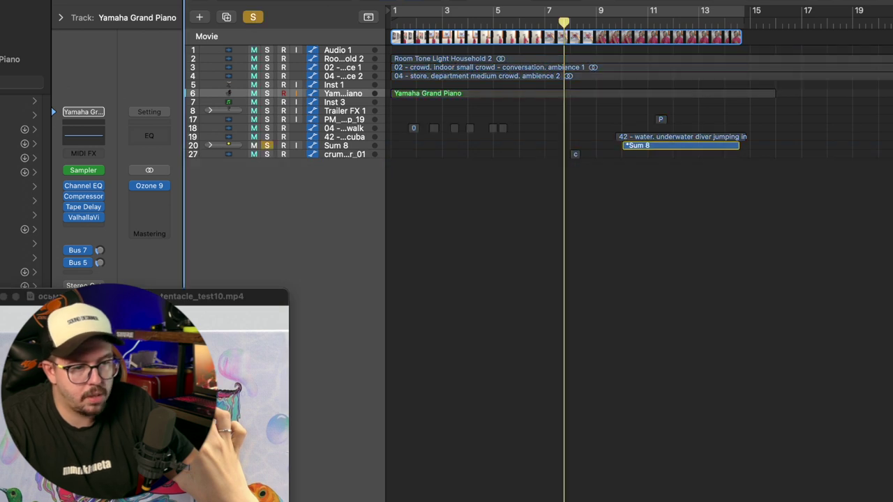
{"action": "left_click_drag", "start_coordinate": [786, 1], "coordinate": [797, 1]}
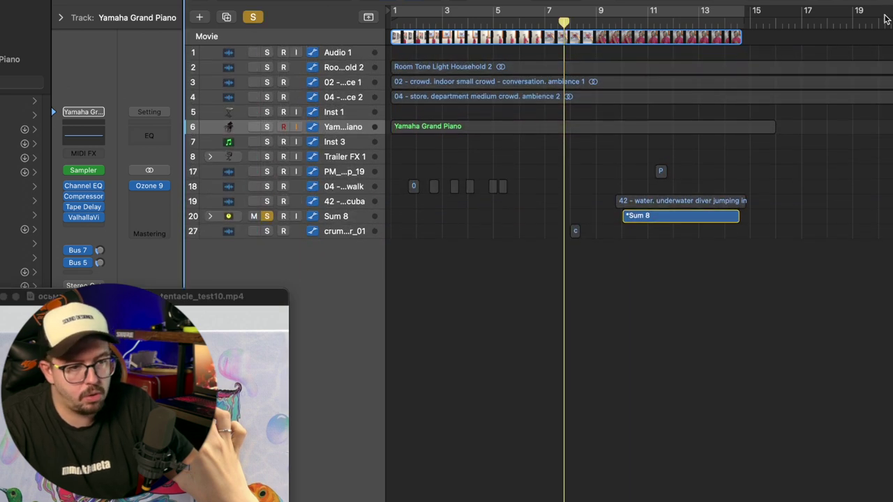
- Expand the soloed Sum 8 stack, solo the 42 underwater diver track alongside it and play both with the movie window scaled down
{"action": "left_click", "coordinate": [265, 217]}
{"action": "left_click", "coordinate": [201, 218]}
{"action": "left_click", "coordinate": [209, 217]}
{"action": "left_click", "coordinate": [266, 201]}
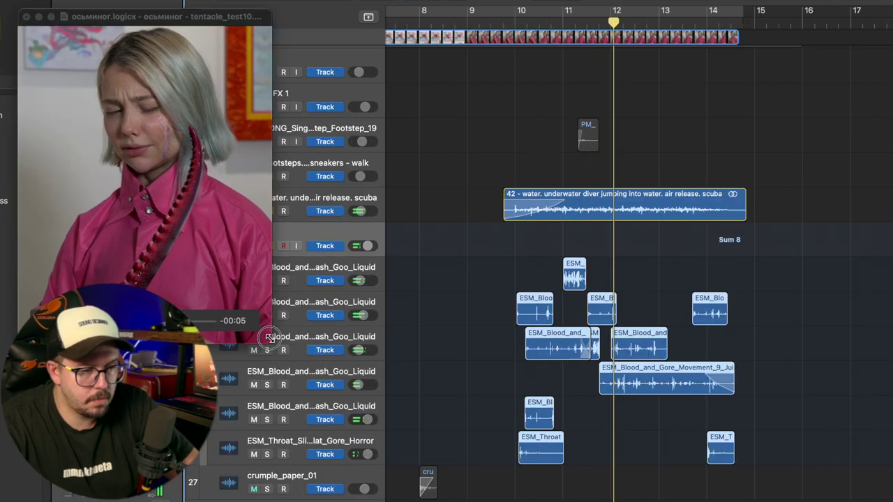
{"action": "left_click_drag", "start_coordinate": [271, 342], "coordinate": [246, 312]}
{"action": "left_click_drag", "start_coordinate": [169, 166], "coordinate": [256, 314]}
{"action": "left_click_drag", "start_coordinate": [640, 26], "coordinate": [611, 29]}
{"action": "left_click_drag", "start_coordinate": [179, 415], "coordinate": [161, 204]}
{"action": "left_click_drag", "start_coordinate": [350, 256], "coordinate": [330, 224]}
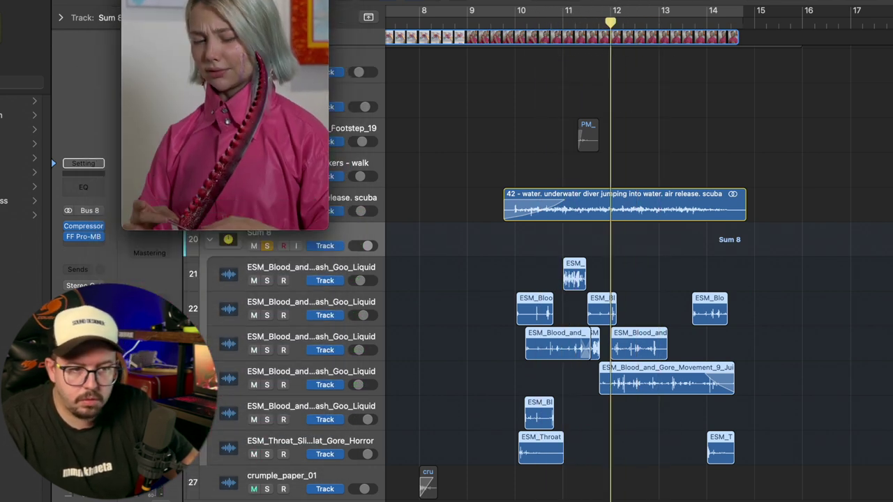
- Play the soloed wet squish layers from bar 10 and examine how their regions and fades follow the tentacle's movement
{"action": "scroll", "coordinate": [760, 139], "scroll_direction": "up", "scroll_amount": 5}
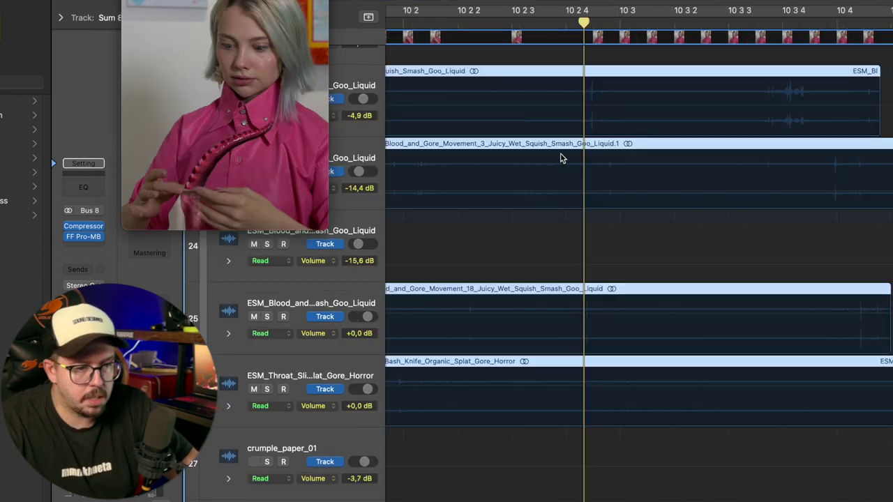
{"action": "scroll", "coordinate": [565, 158], "scroll_direction": "down", "scroll_amount": 6}
{"action": "key", "text": "space"}
{"action": "scroll", "coordinate": [641, 247], "scroll_direction": "right", "scroll_amount": 3}
{"action": "left_click_drag", "start_coordinate": [300, 140], "coordinate": [285, 307]}
{"action": "scroll", "coordinate": [786, 233], "scroll_direction": "right", "scroll_amount": 4}
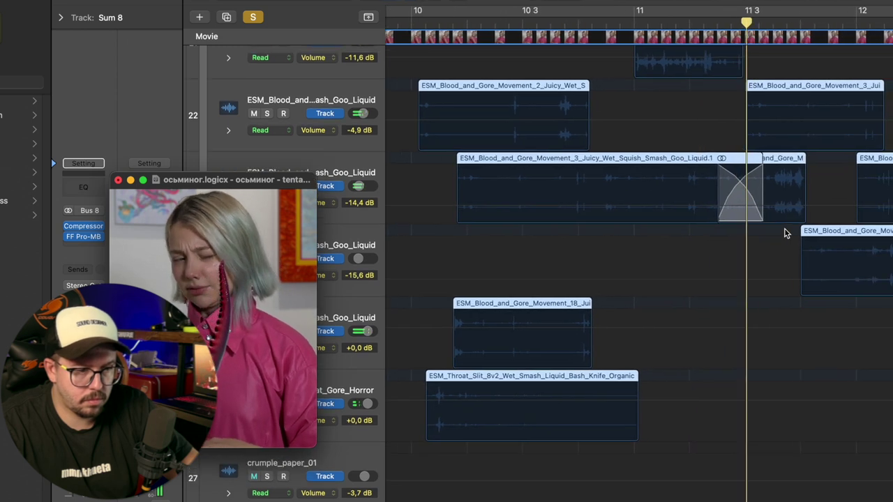
{"action": "scroll", "coordinate": [788, 232], "scroll_direction": "down", "scroll_amount": 4}
{"action": "scroll", "coordinate": [695, 247], "scroll_direction": "up", "scroll_amount": 3}
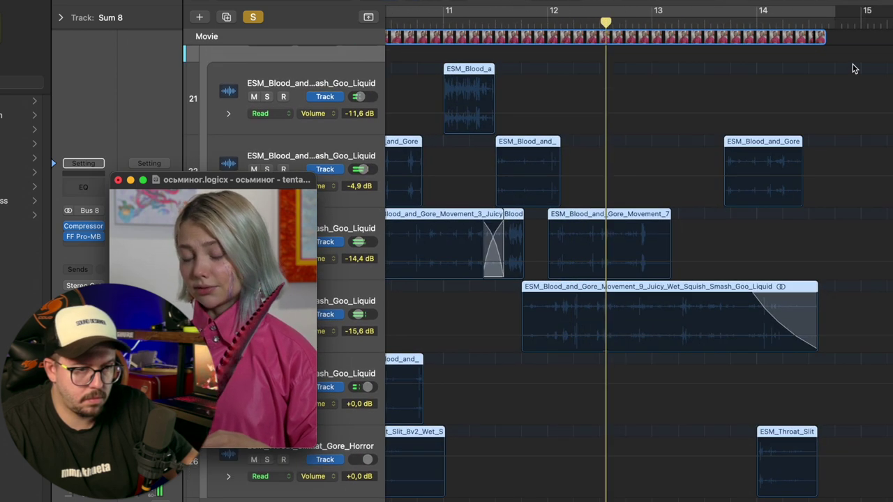
- Solo the PM_SDNG single footstep track and check its region just after bar 11 against the picture
{"action": "scroll", "coordinate": [853, 68], "scroll_direction": "down", "scroll_amount": 5}
{"action": "scroll", "coordinate": [881, 123], "scroll_direction": "down", "scroll_amount": 5}
{"action": "scroll", "coordinate": [881, 123], "scroll_direction": "left", "scroll_amount": 4}
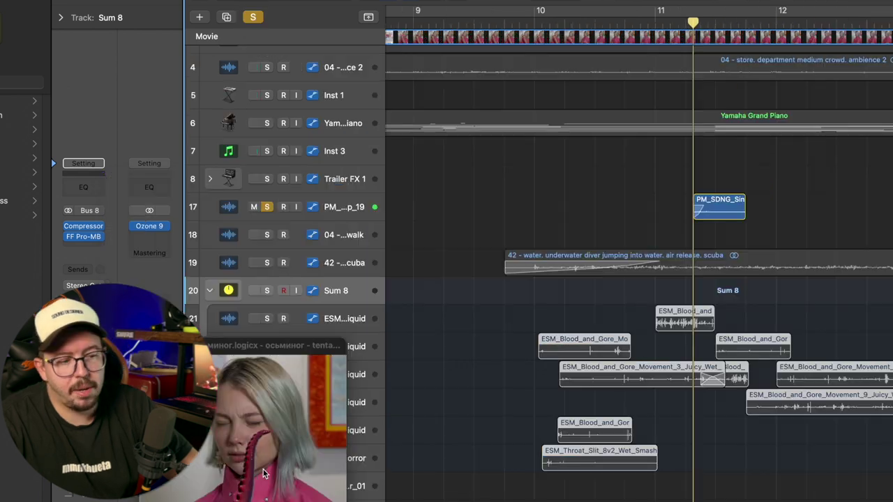
{"action": "left_click_drag", "start_coordinate": [254, 127], "coordinate": [259, 61]}
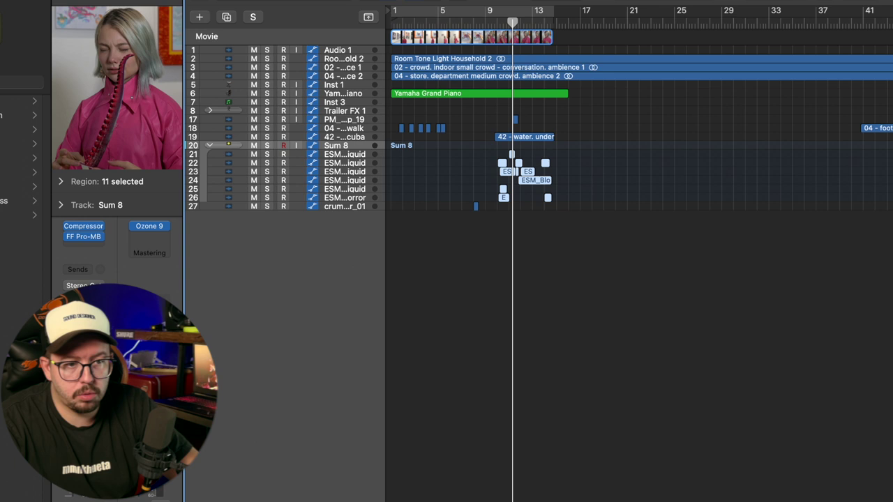
- With all solos cleared, open Ozone 9 on the stereo output and view its preset list
{"action": "key", "text": "super+Down"}
{"action": "key", "text": "super+Down"}
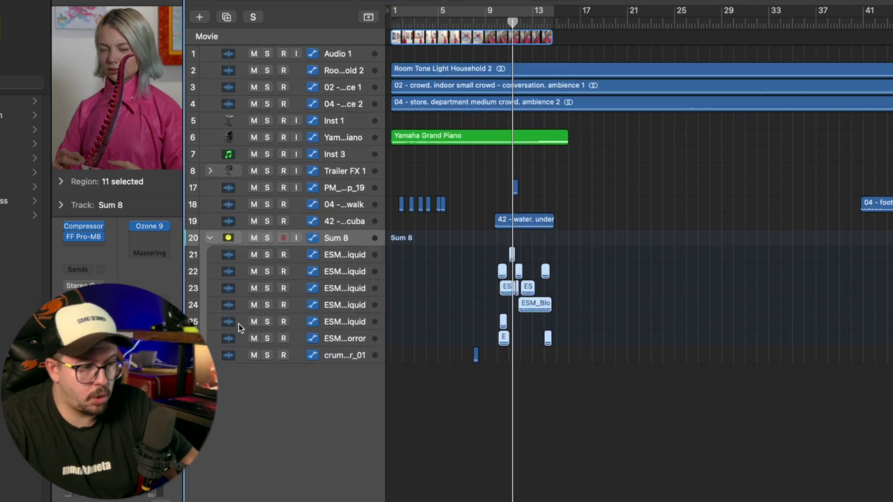
{"action": "left_click", "coordinate": [150, 227]}
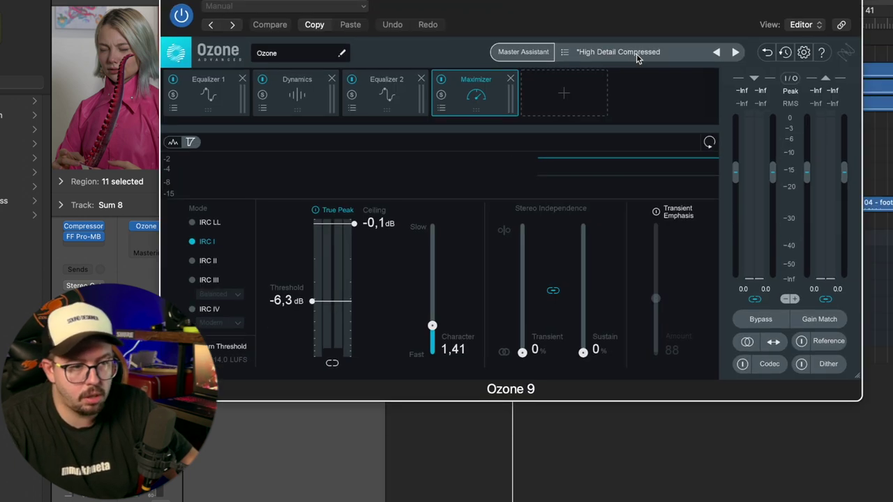
{"action": "left_click", "coordinate": [636, 53]}
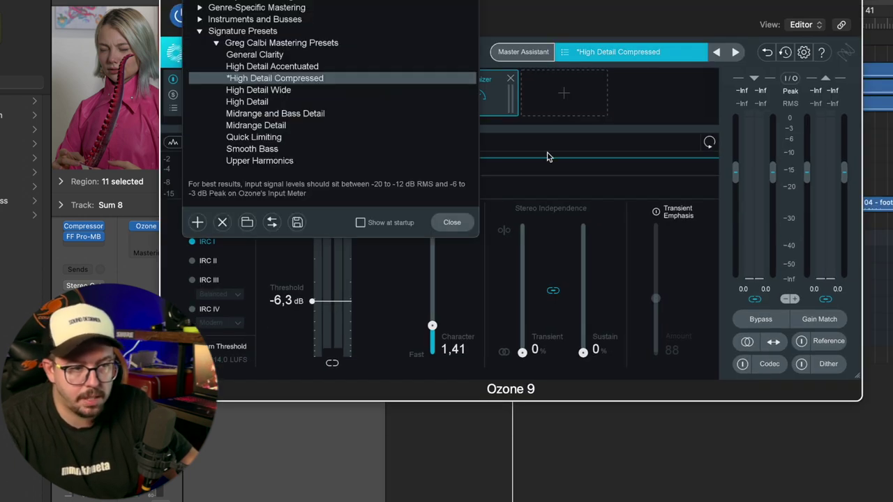
{"action": "left_click", "coordinate": [452, 223]}
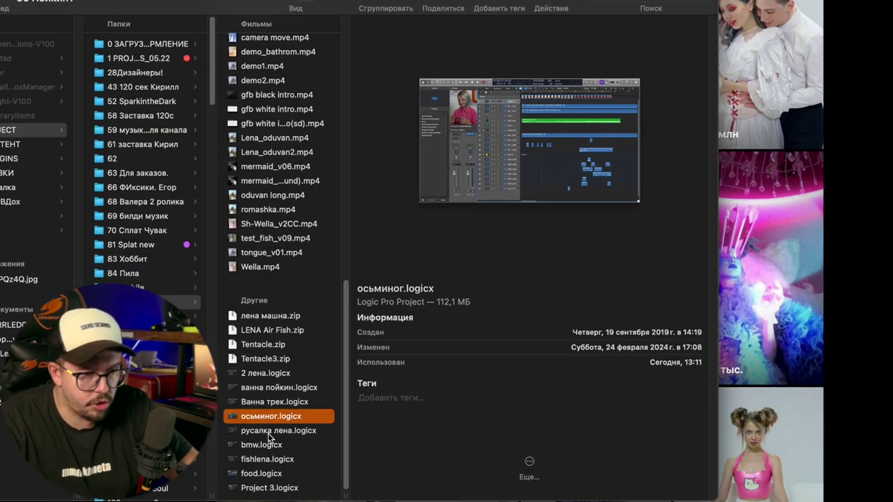
- Switch to Finder, open the project русалка лена.logicx, close its Piano Roll editor and fit all tracks in view
{"action": "left_click", "coordinate": [268, 431]}
{"action": "double_click", "coordinate": [268, 432]}
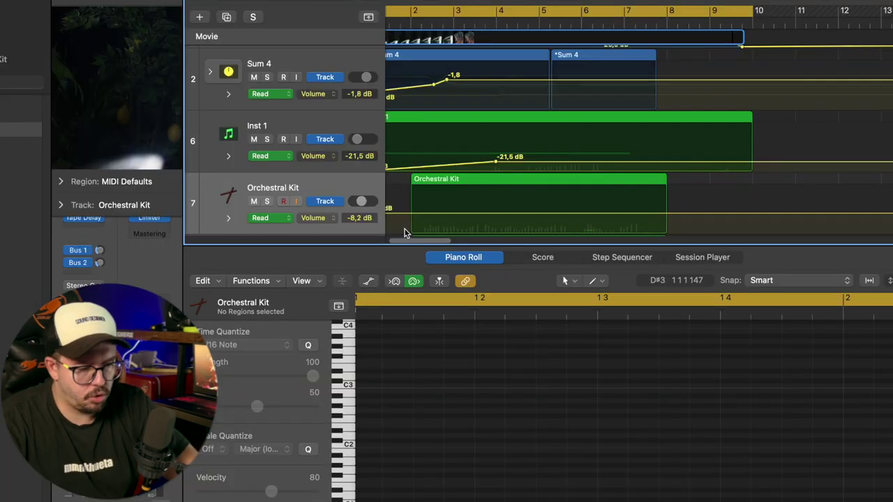
{"action": "key", "text": "e"}
{"action": "key", "text": "z"}
{"action": "scroll", "coordinate": [510, 127], "scroll_direction": "right", "scroll_amount": 1}
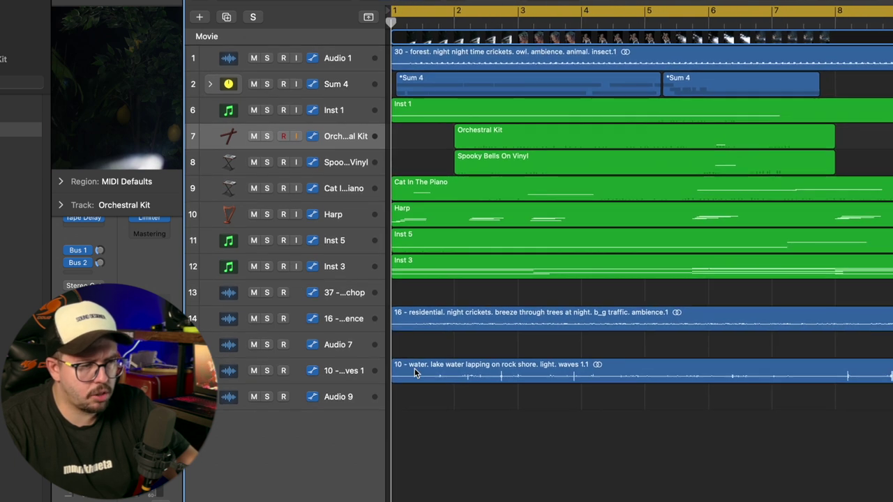
- Open the mermaid_v06.mp4 movie in a floating window, enlarge it and watch the full mix play against it
{"action": "double_click", "coordinate": [109, 73]}
{"action": "left_click_drag", "start_coordinate": [315, 240], "coordinate": [216, 64]}
{"action": "left_click_drag", "start_coordinate": [300, 284], "coordinate": [359, 368]}
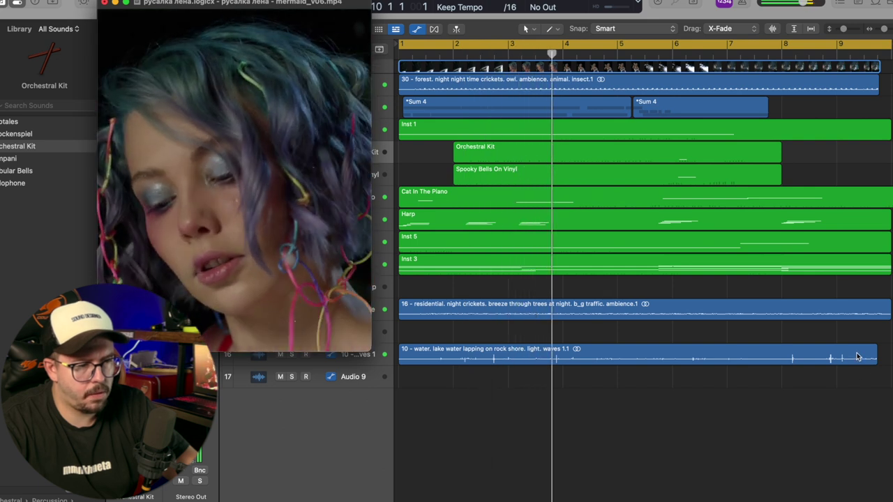
{"action": "left_click_drag", "start_coordinate": [313, 269], "coordinate": [482, 283]}
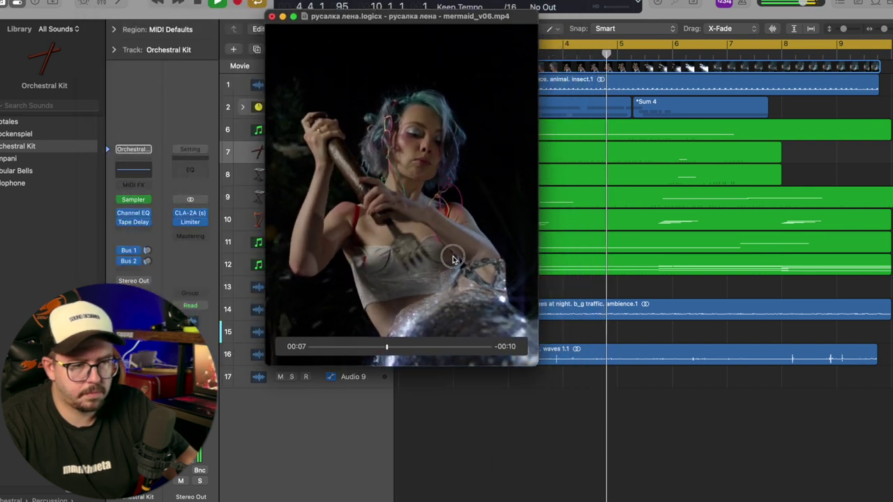
{"action": "left_click_drag", "start_coordinate": [520, 350], "coordinate": [874, 473]}
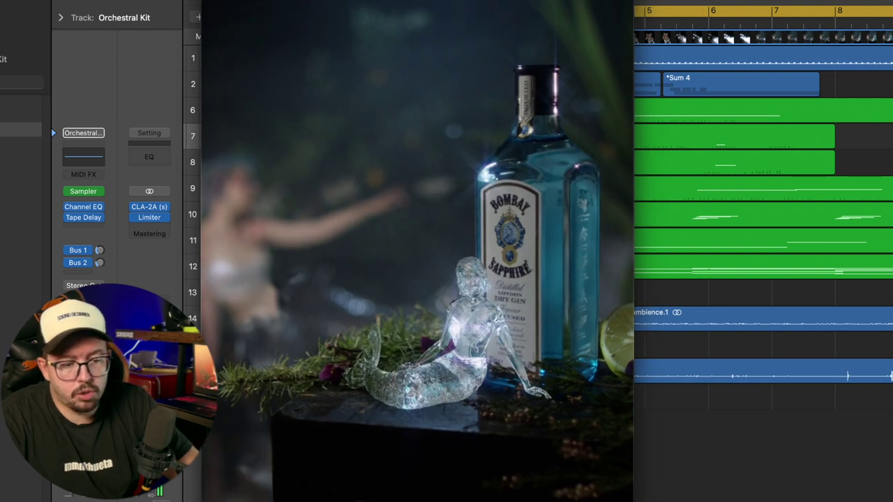
- Shrink the movie window and place it over the later bars, clear of the track headers
{"action": "left_click_drag", "start_coordinate": [634, 501], "coordinate": [391, 272]}
{"action": "left_click_drag", "start_coordinate": [301, 171], "coordinate": [250, 205]}
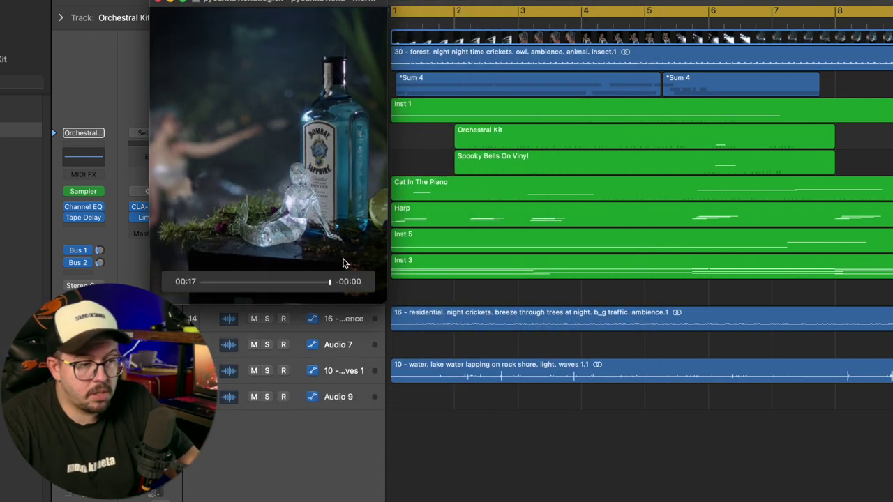
{"action": "left_click_drag", "start_coordinate": [348, 218], "coordinate": [362, 234]}
{"action": "left_click_drag", "start_coordinate": [388, 314], "coordinate": [408, 332]}
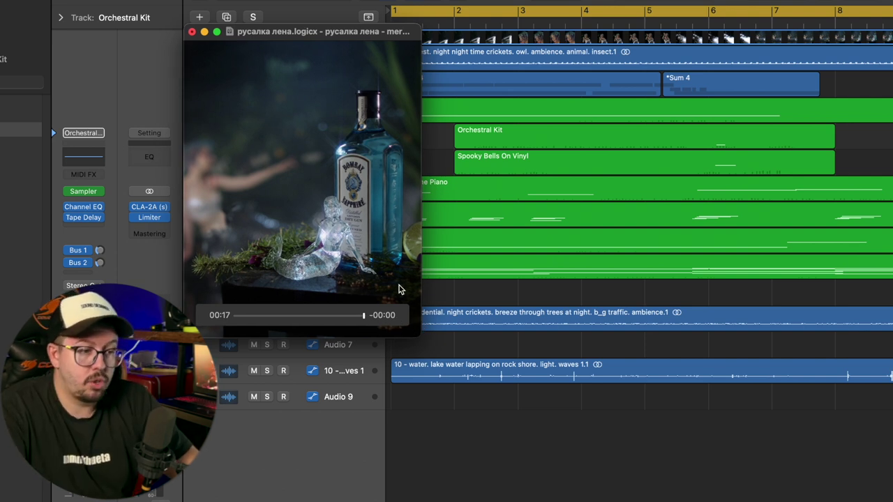
{"action": "left_click_drag", "start_coordinate": [350, 153], "coordinate": [352, 291]}
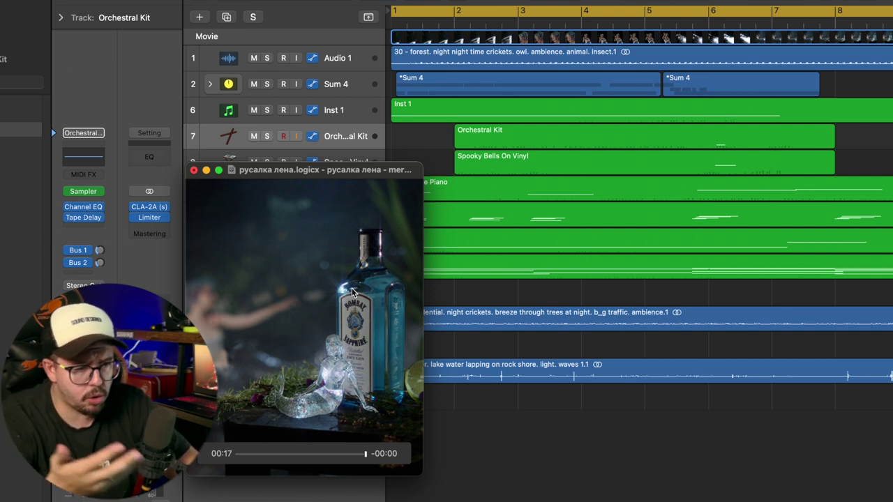
{"action": "left_click_drag", "start_coordinate": [352, 284], "coordinate": [668, 273]}
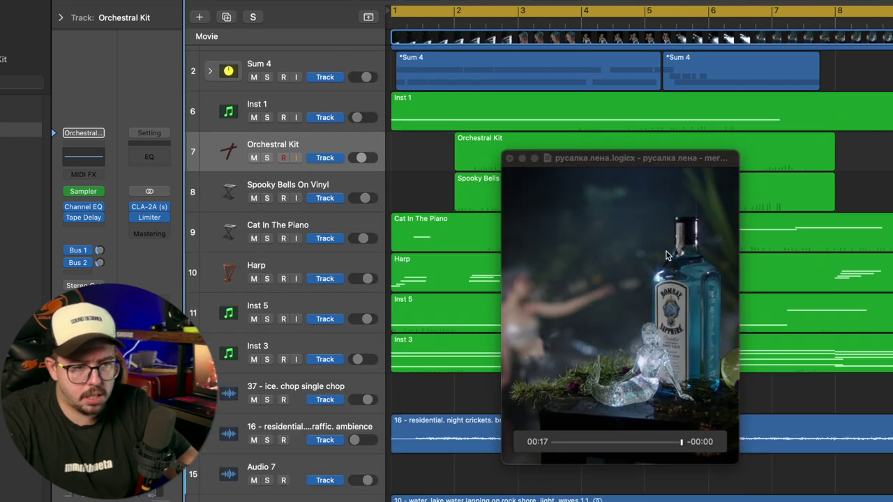
{"action": "left_click_drag", "start_coordinate": [668, 255], "coordinate": [715, 147]}
- Expand the Sum 4 stack, solo it and play from the beginning, with the movie window moved off the regions
{"action": "scroll", "coordinate": [414, 361], "scroll_direction": "down", "scroll_amount": 5}
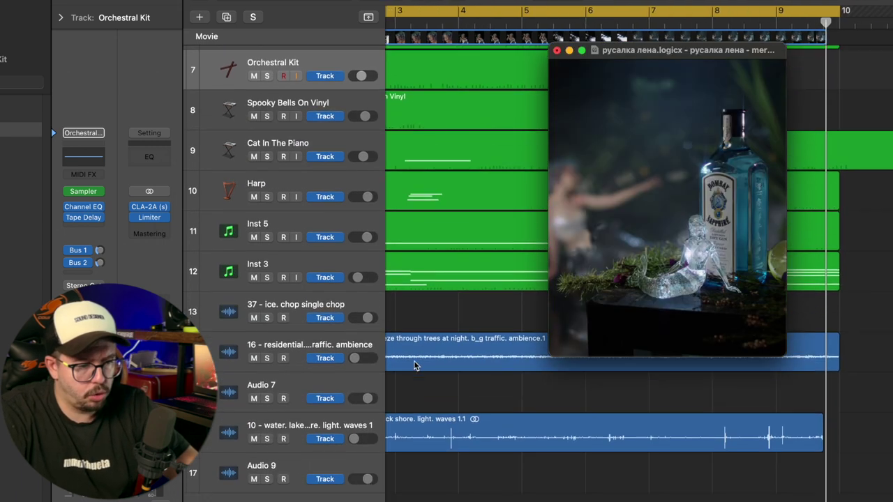
{"action": "scroll", "coordinate": [414, 361], "scroll_direction": "up", "scroll_amount": 5}
{"action": "left_click", "coordinate": [214, 108]}
{"action": "left_click", "coordinate": [210, 107]}
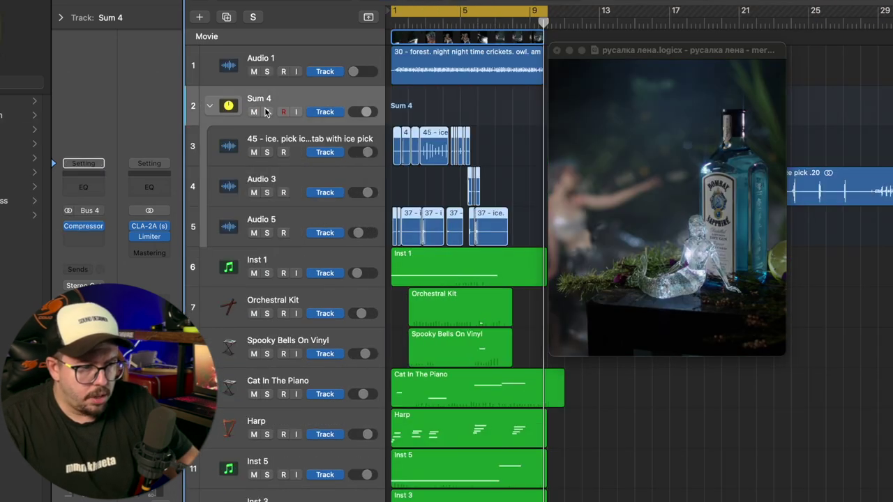
{"action": "left_click", "coordinate": [267, 111]}
{"action": "left_click_drag", "start_coordinate": [618, 165], "coordinate": [177, 87]}
{"action": "scroll", "coordinate": [488, 72], "scroll_direction": "left", "scroll_amount": 2}
{"action": "left_click", "coordinate": [403, 26]}
{"action": "scroll", "coordinate": [537, 98], "scroll_direction": "up", "scroll_amount": 5}
{"action": "key", "text": "space"}
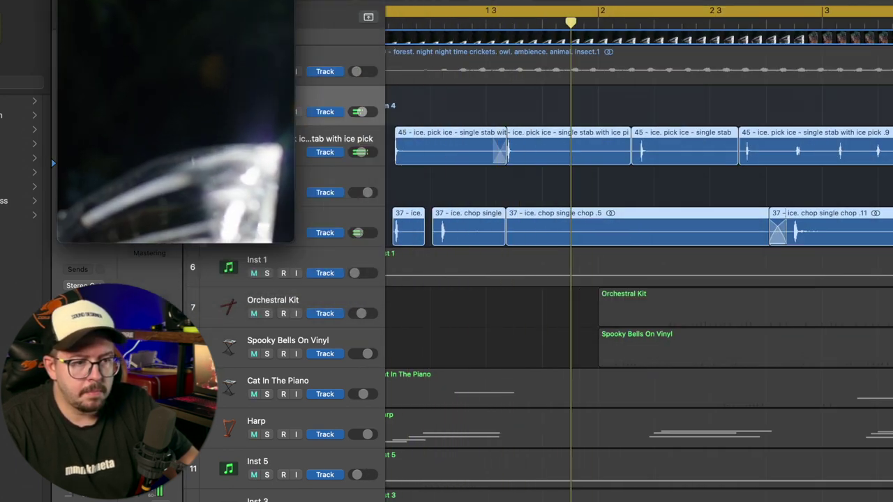
- Replay the soloed ice pick and ice chop tracks and examine how their hits line up with the fork strikes
{"action": "key", "text": "a"}
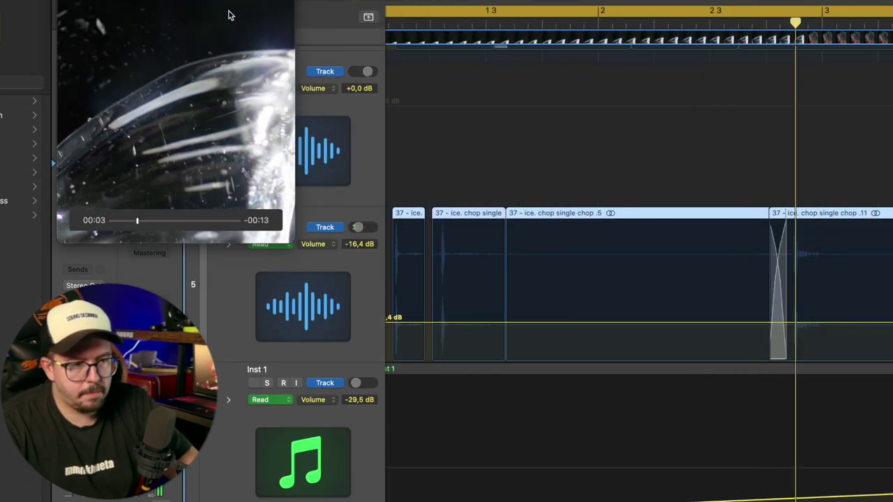
{"action": "key", "text": "a"}
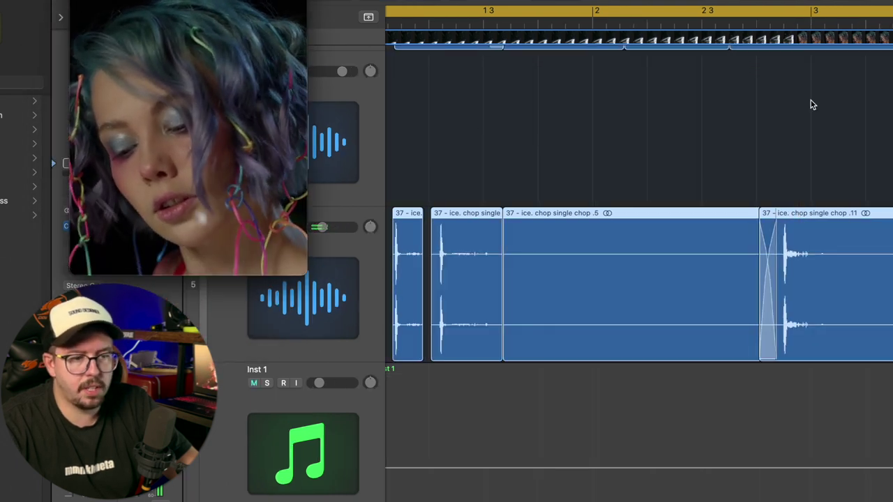
{"action": "scroll", "coordinate": [811, 104], "scroll_direction": "down", "scroll_amount": 5}
{"action": "scroll", "coordinate": [666, 165], "scroll_direction": "up", "scroll_amount": 8}
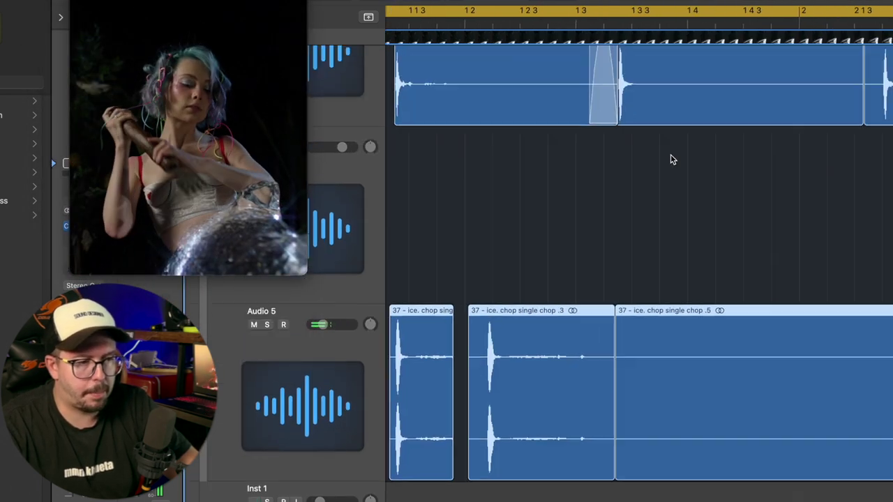
{"action": "scroll", "coordinate": [666, 160], "scroll_direction": "down", "scroll_amount": 10}
{"action": "key", "text": "space"}
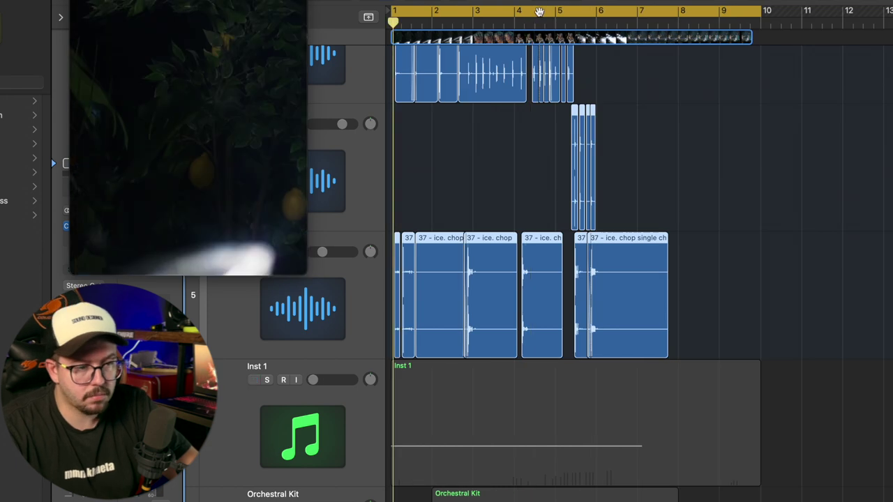
{"action": "scroll", "coordinate": [541, 19], "scroll_direction": "up", "scroll_amount": 5}
{"action": "left_click", "coordinate": [666, 21]}
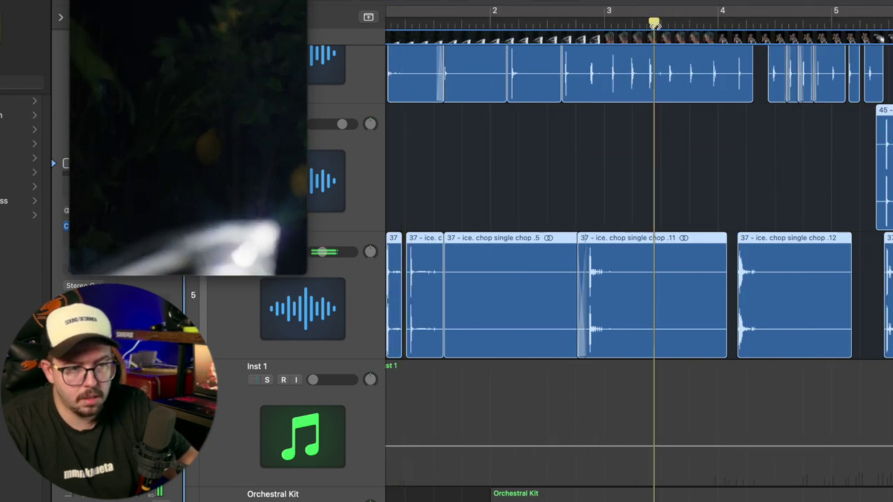
{"action": "scroll", "coordinate": [753, 105], "scroll_direction": "up", "scroll_amount": 3}
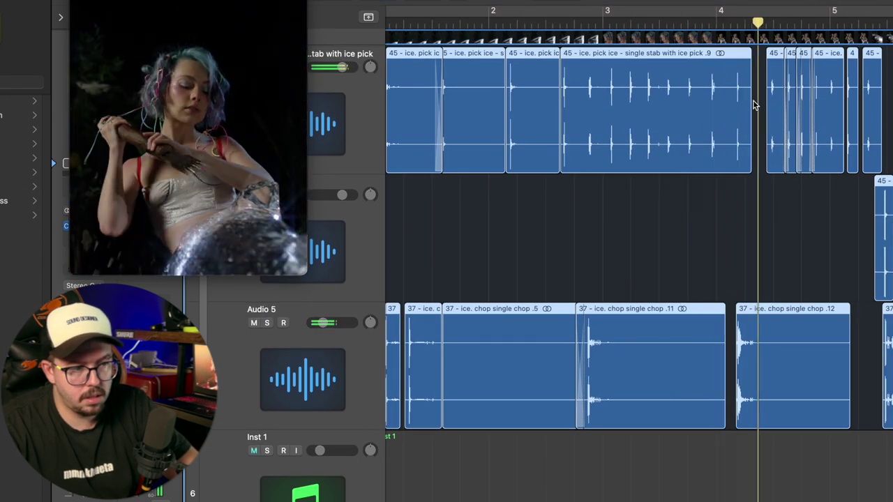
{"action": "scroll", "coordinate": [753, 100], "scroll_direction": "right", "scroll_amount": 3}
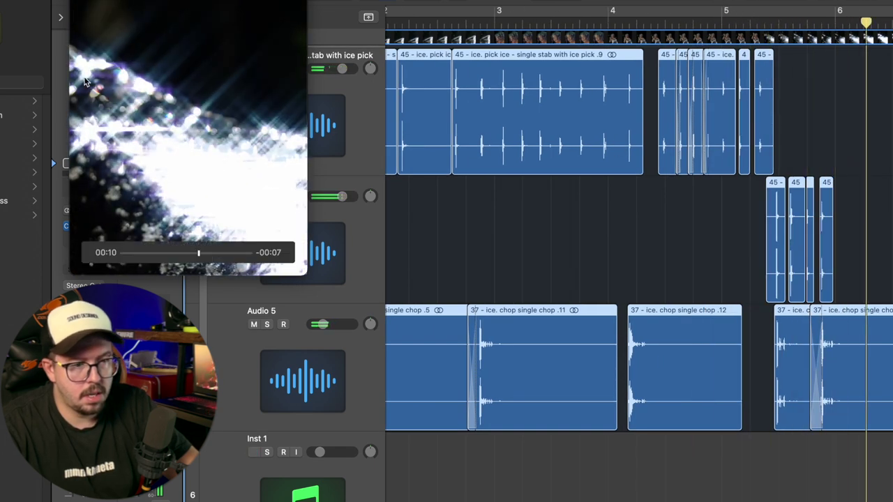
- Show the track automation and examine the volume curves on the Sum 4 ice tracks
{"action": "left_click_drag", "start_coordinate": [160, 2], "coordinate": [170, 74]}
{"action": "key", "text": "a"}
{"action": "key", "text": "super+Left"}
{"action": "key", "text": "super+Left"}
{"action": "scroll", "coordinate": [625, 290], "scroll_direction": "down", "scroll_amount": 3}
{"action": "scroll", "coordinate": [624, 289], "scroll_direction": "up", "scroll_amount": 3}
{"action": "left_click_drag", "start_coordinate": [279, 46], "coordinate": [207, 75]}
{"action": "scroll", "coordinate": [489, 188], "scroll_direction": "up", "scroll_amount": 5}
{"action": "scroll", "coordinate": [551, 154], "scroll_direction": "down", "scroll_amount": 8}
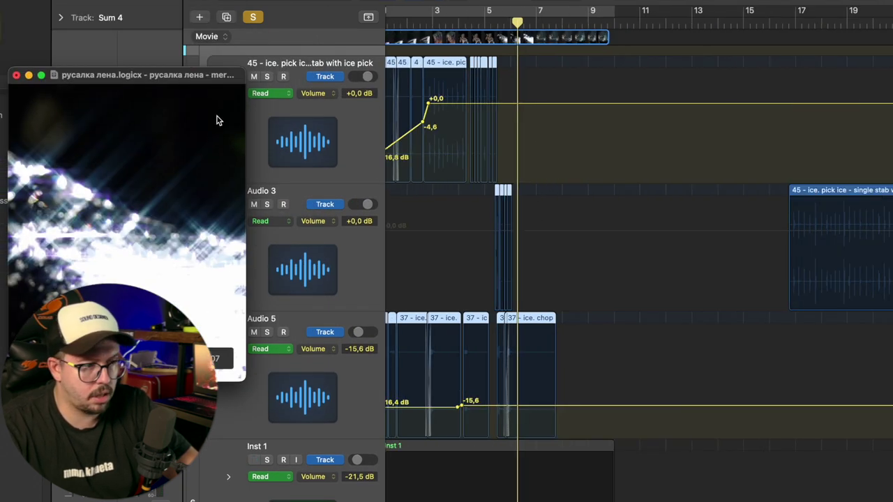
- Clear the Sum 4 solo and fit the arrangement in view from Audio 1 down, with the movie window moved aside
{"action": "key", "text": "s"}
{"action": "scroll", "coordinate": [652, 199], "scroll_direction": "down", "scroll_amount": 3}
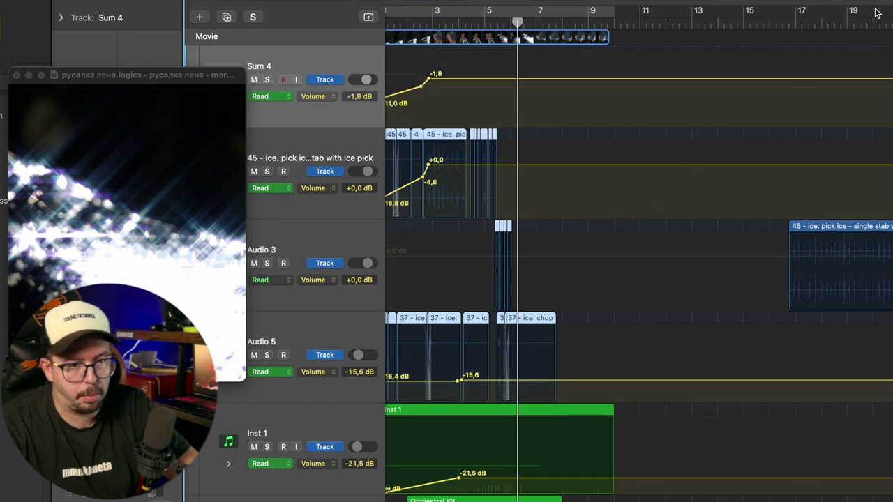
{"action": "scroll", "coordinate": [558, 251], "scroll_direction": "up", "scroll_amount": 2}
{"action": "scroll", "coordinate": [558, 251], "scroll_direction": "down", "scroll_amount": 5}
{"action": "left_click_drag", "start_coordinate": [207, 75], "coordinate": [229, 153]}
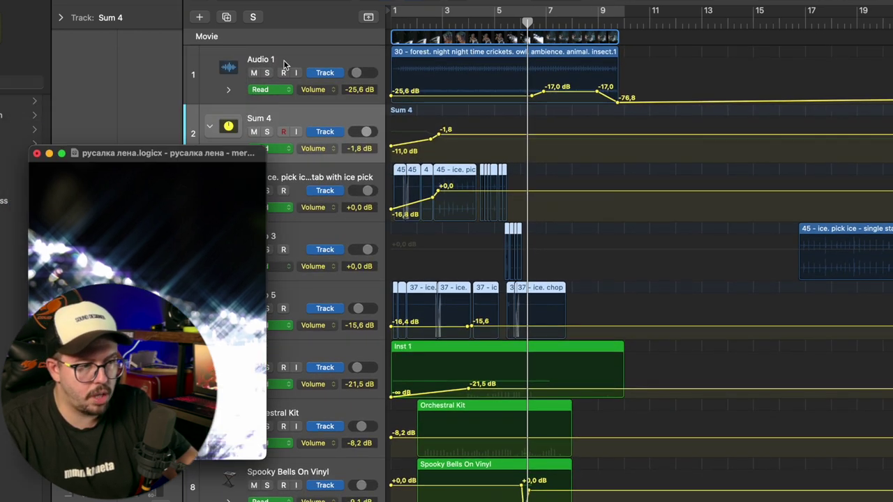
- Solo Audio 1 and play its forest ambience near the start, clear the solo and move the movie window off the tracks
{"action": "left_click", "coordinate": [267, 72]}
{"action": "left_click", "coordinate": [411, 22]}
{"action": "left_click_drag", "start_coordinate": [207, 231], "coordinate": [243, 200]}
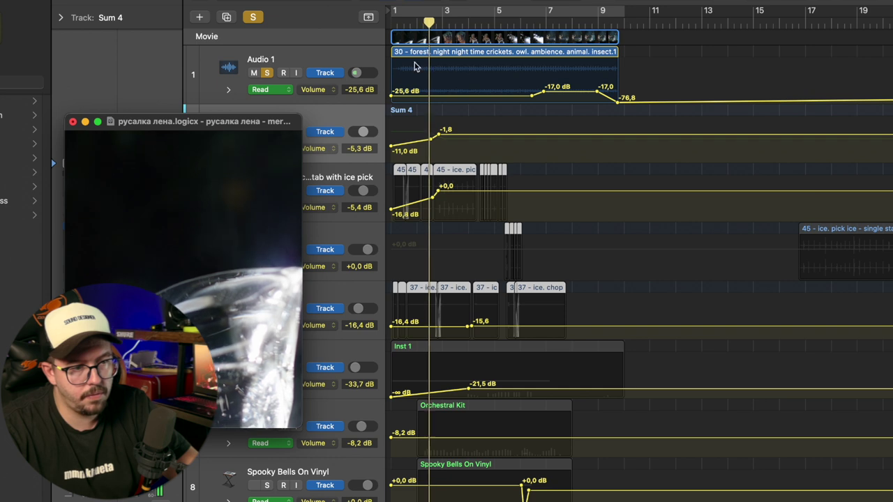
{"action": "key", "text": "space"}
{"action": "left_click", "coordinate": [255, 18]}
{"action": "left_click_drag", "start_coordinate": [169, 234], "coordinate": [646, 177]}
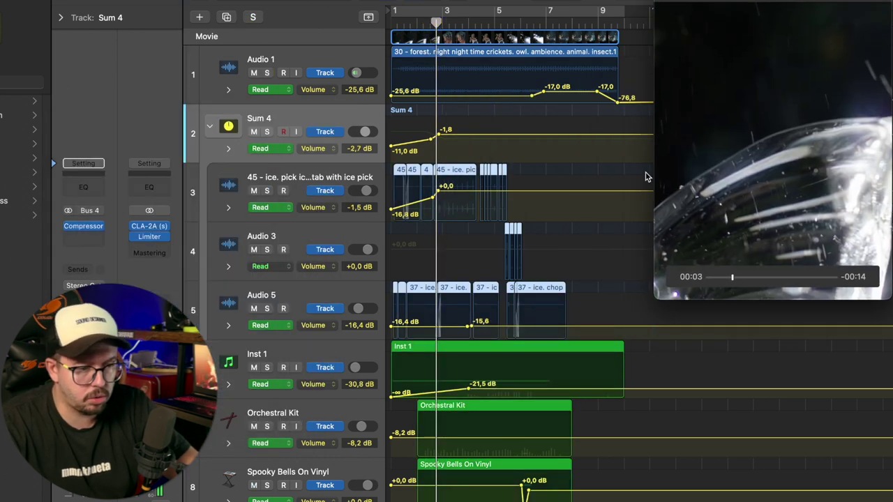
- Collapse the Sum 4 stack and hide the track automation, bringing the lower tracks into view
{"action": "left_click", "coordinate": [209, 130]}
{"action": "scroll", "coordinate": [453, 174], "scroll_direction": "down", "scroll_amount": 5}
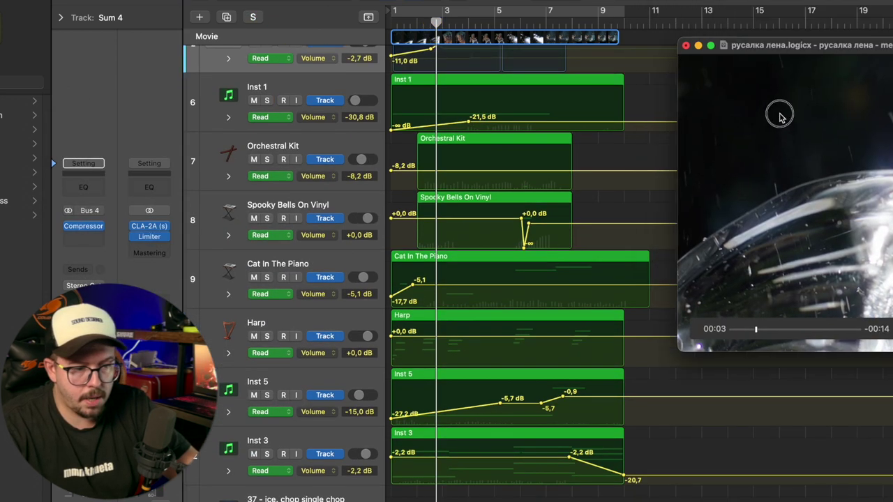
{"action": "key", "text": "a"}
{"action": "scroll", "coordinate": [395, 294], "scroll_direction": "up", "scroll_amount": 1}
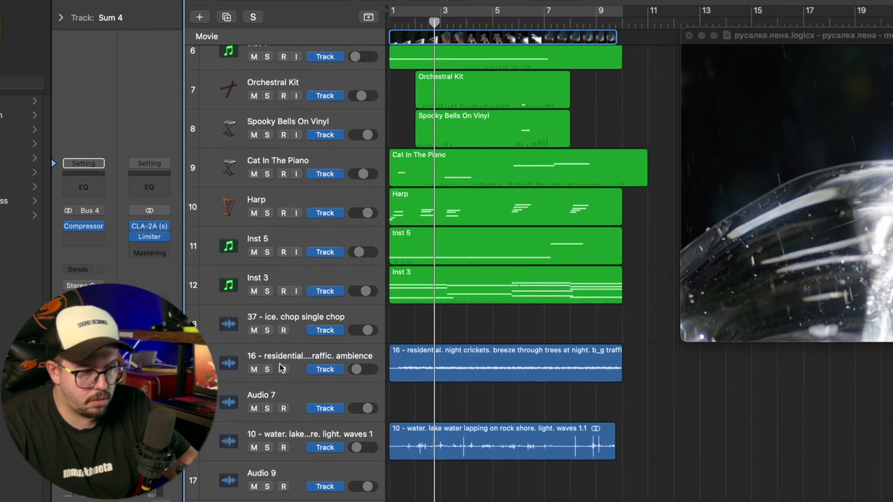
- Solo the residential night ambience and lake water waves tracks and listen to them against the picture
{"action": "left_click", "coordinate": [266, 369]}
{"action": "left_click", "coordinate": [266, 447]}
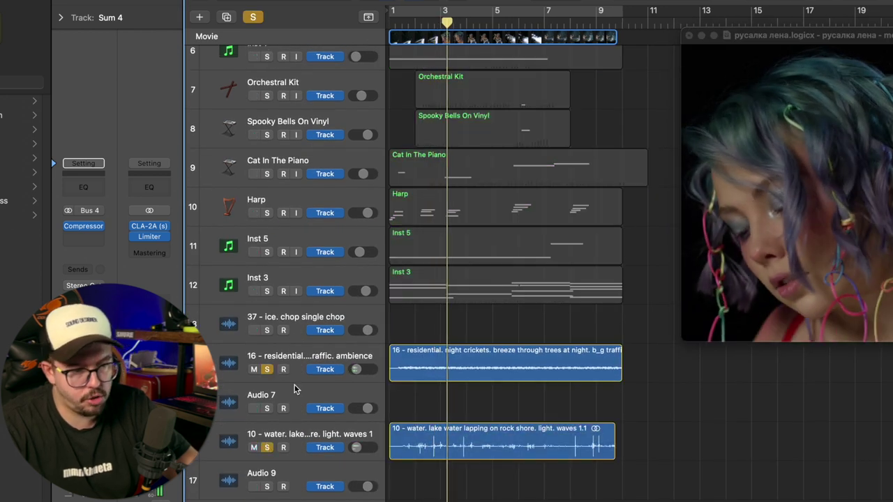
{"action": "left_click", "coordinate": [885, 0]}
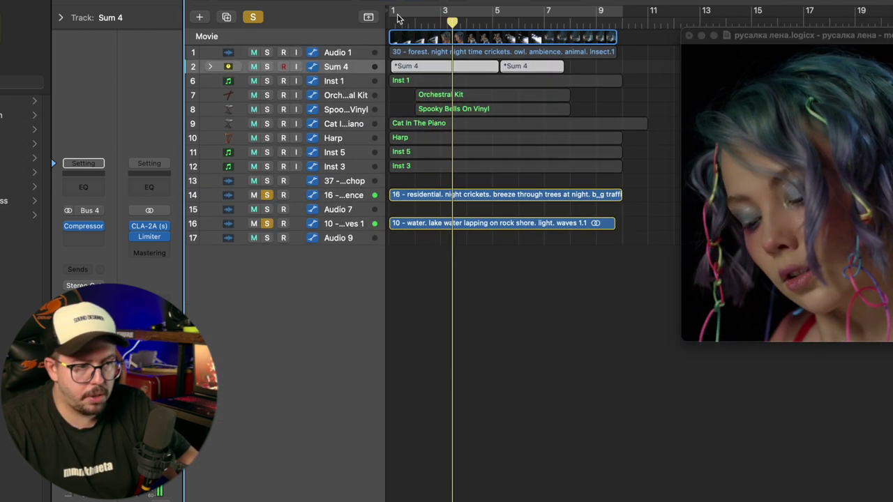
- Replace the ambience solos with solos on all instrument tracks from Inst 1 to Inst 3, enlarge the tracks and select Inst 1
{"action": "left_click", "coordinate": [259, 19]}
{"action": "left_click_drag", "start_coordinate": [269, 83], "coordinate": [307, 165]}
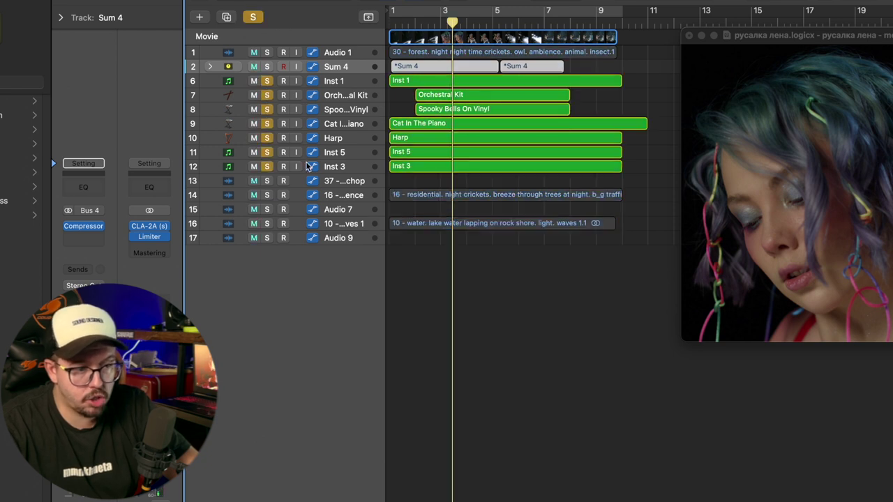
{"action": "key", "text": "super+Down"}
{"action": "key", "text": "super+Down"}
{"action": "key", "text": "super+Down"}
{"action": "key", "text": "super+Down"}
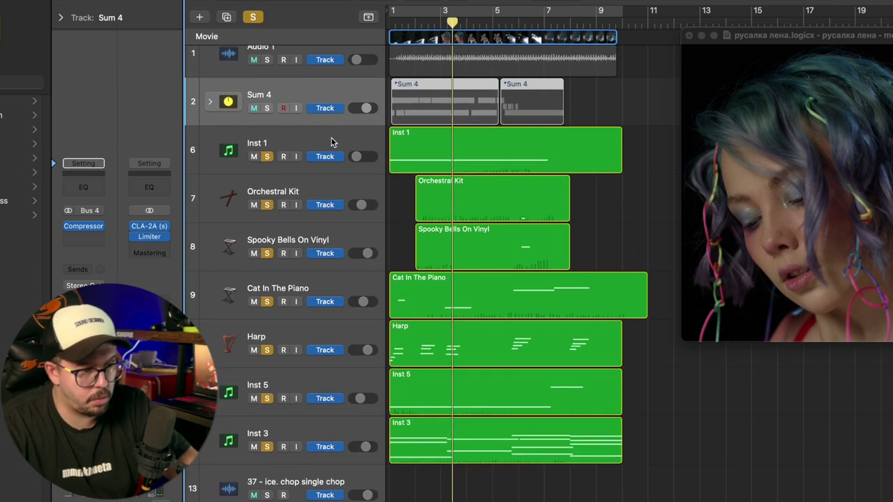
{"action": "left_click", "coordinate": [332, 143]}
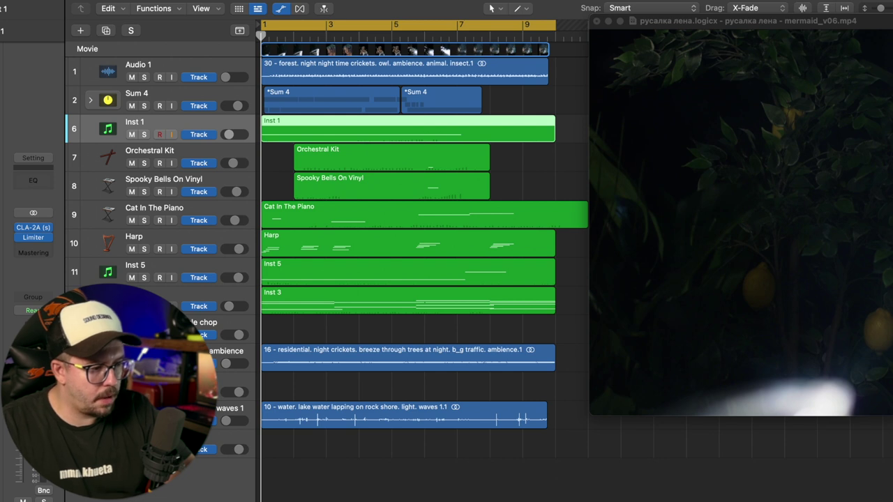
- Open the Arcade instrument on Inst 1 to look at it and close its window
{"action": "left_click", "coordinate": [2, 213]}
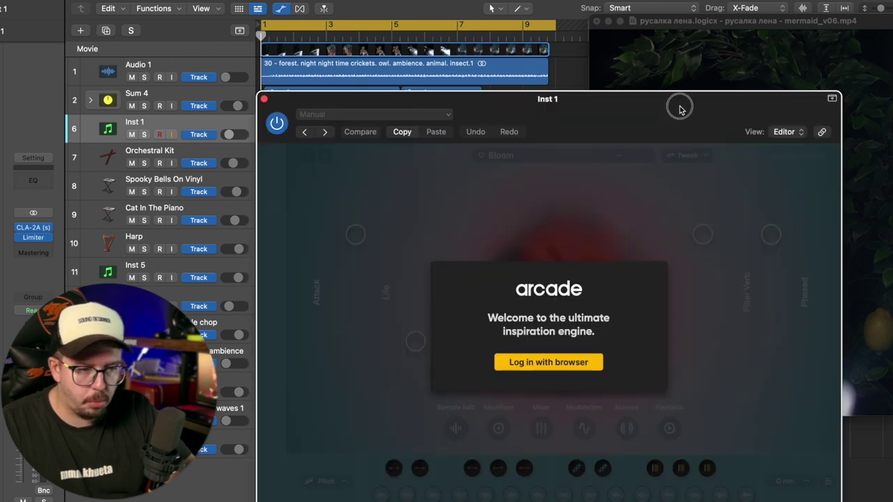
{"action": "left_click_drag", "start_coordinate": [680, 108], "coordinate": [637, 54]}
{"action": "left_click", "coordinate": [220, 46]}
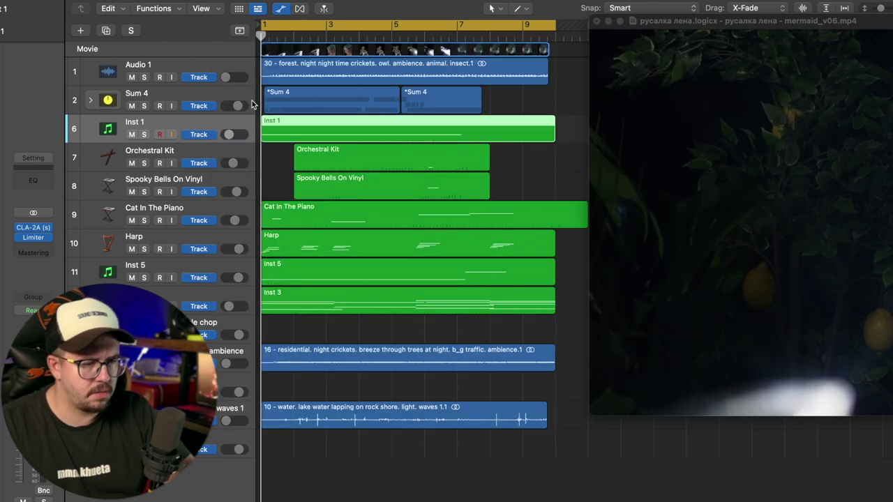
- Solo Inst 1 and play it from the beginning, with the movie window lowered slightly
{"action": "key", "text": "super+Right"}
{"action": "left_click_drag", "start_coordinate": [647, 59], "coordinate": [661, 99]}
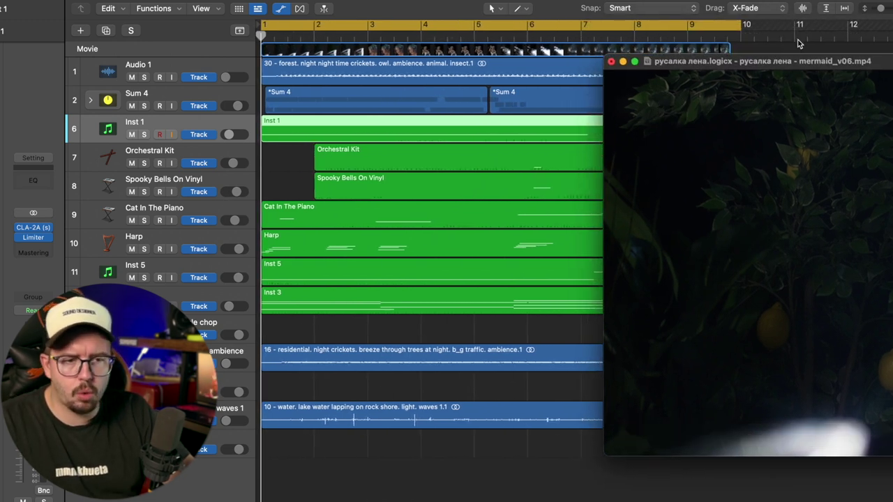
{"action": "left_click", "coordinate": [144, 134]}
{"action": "key", "text": "space"}
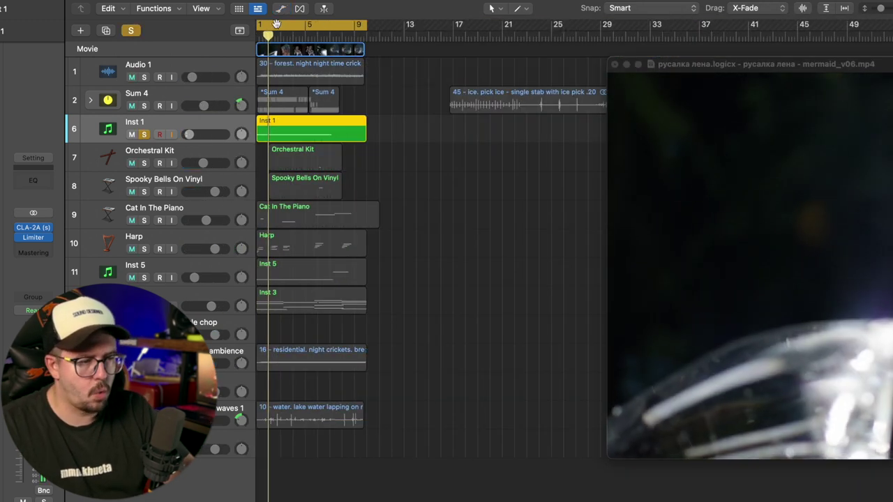
- Examine the Inst 1 volume automation during playback, hide the automation again and clear the solo
{"action": "key", "text": "a"}
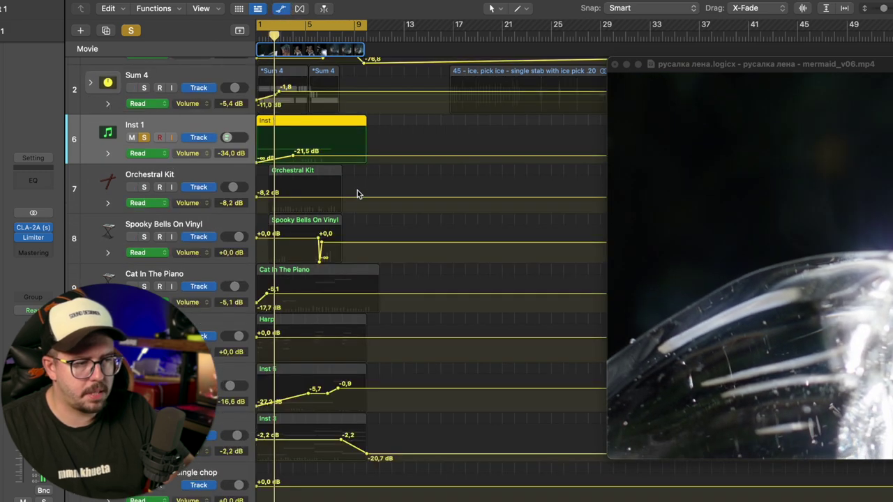
{"action": "key", "text": "super+Right"}
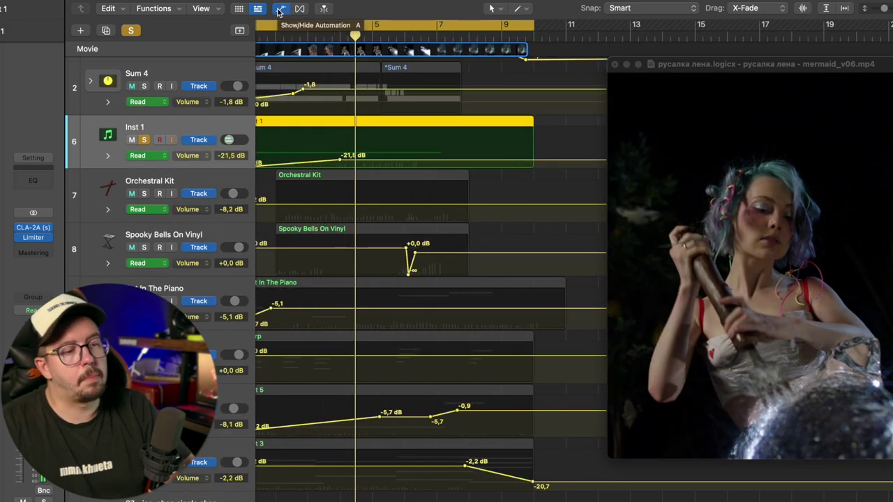
{"action": "left_click", "coordinate": [279, 10]}
{"action": "key", "text": "space"}
{"action": "left_click", "coordinate": [144, 135]}
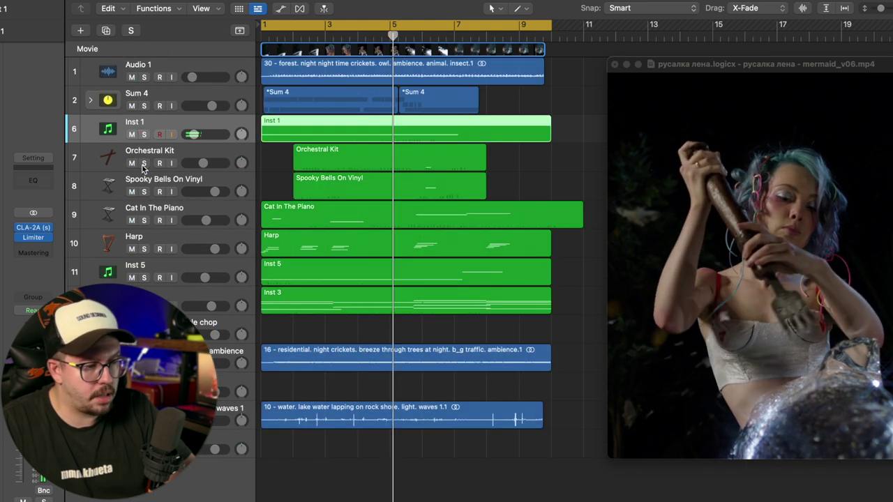
- Solo and select the Orchestral Kit track and play it from shortly before bar 6
{"action": "left_click", "coordinate": [144, 163]}
{"action": "left_click_drag", "start_coordinate": [394, 36], "coordinate": [414, 35]}
{"action": "scroll", "coordinate": [415, 54], "scroll_direction": "up", "scroll_amount": 3}
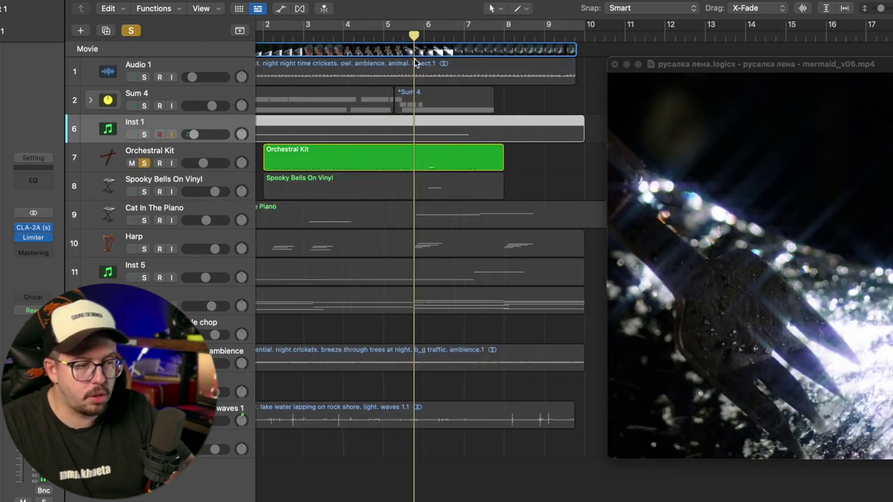
{"action": "left_click", "coordinate": [158, 148]}
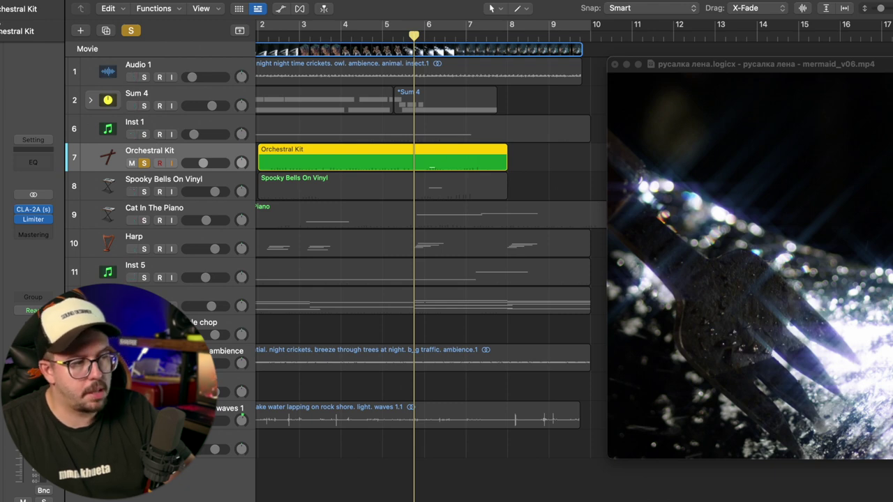
{"action": "key", "text": "space"}
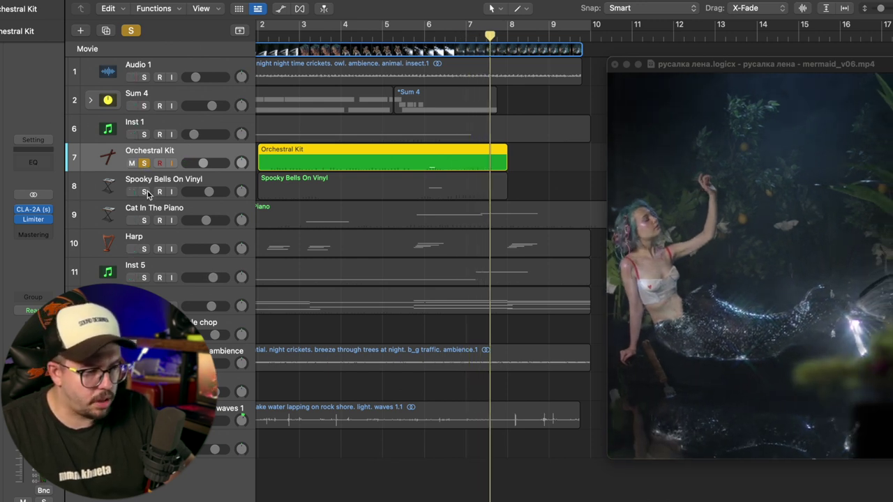
- Solo Spooky Bells On Vinyl in place of Orchestral Kit and play it from just before bar 6
{"action": "left_click", "coordinate": [420, 35]}
{"action": "key", "text": "space"}
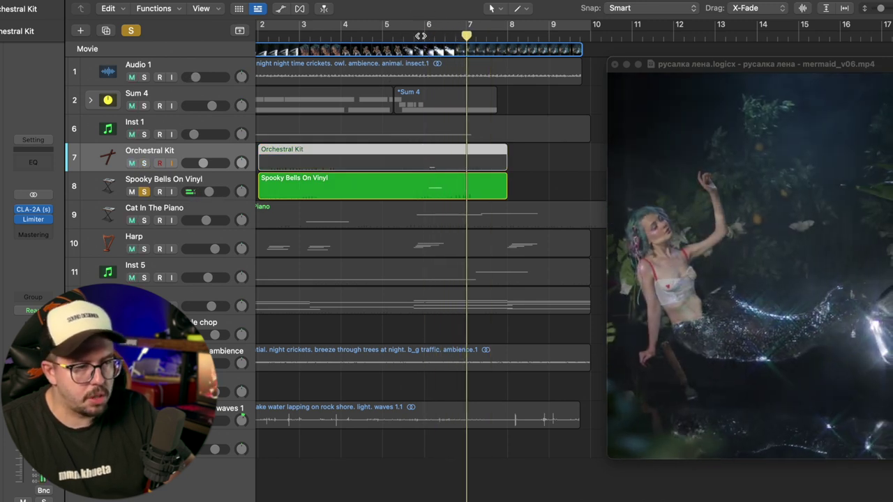
{"action": "left_click", "coordinate": [420, 36]}
- Switch the solo to Cat In The Piano and play it from between bars 2 and 3
{"action": "left_click", "coordinate": [130, 30]}
{"action": "left_click", "coordinate": [144, 218]}
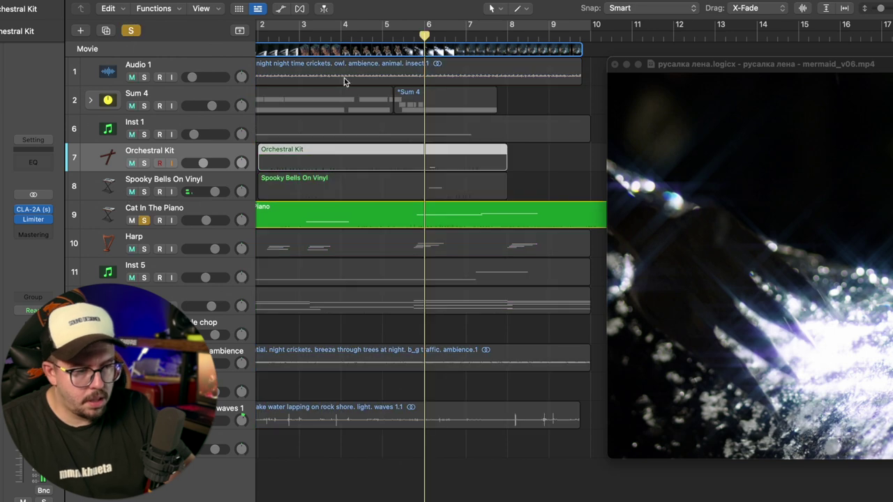
{"action": "left_click", "coordinate": [289, 39]}
{"action": "scroll", "coordinate": [306, 46], "scroll_direction": "left", "scroll_amount": 2}
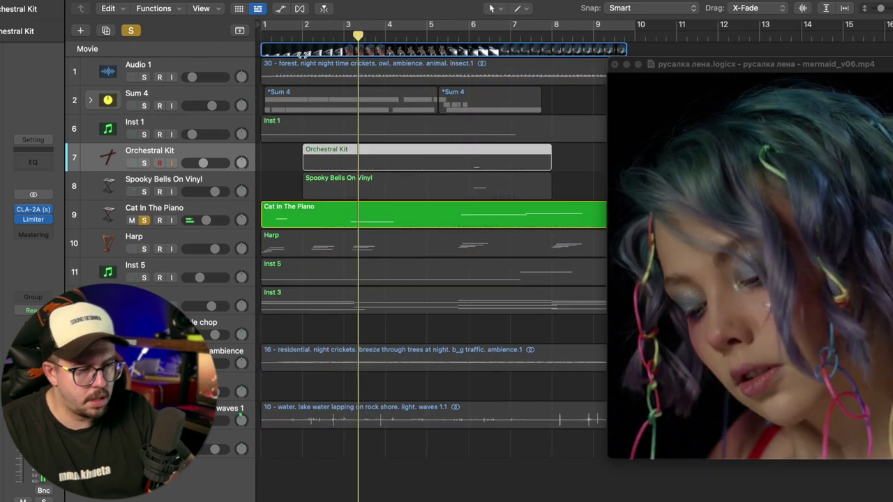
{"action": "scroll", "coordinate": [317, 134], "scroll_direction": "right", "scroll_amount": 1}
{"action": "scroll", "coordinate": [317, 134], "scroll_direction": "down", "scroll_amount": 5}
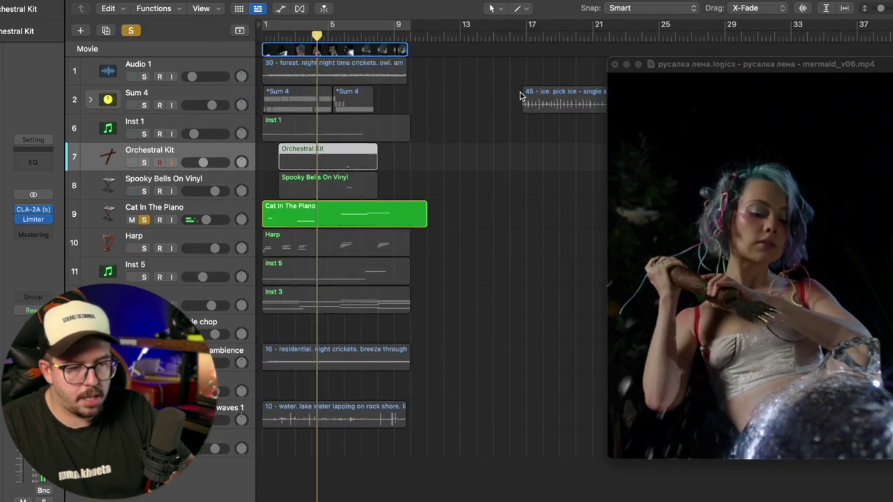
- Show the track automation and follow the Cat In The Piano volume curve during playback
{"action": "left_click", "coordinate": [279, 10]}
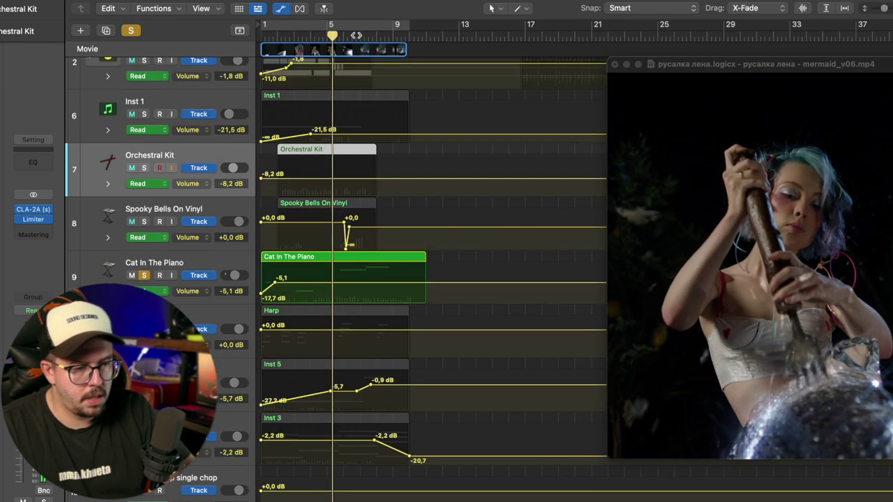
{"action": "key", "text": "super+Right"}
{"action": "key", "text": "super+Right"}
{"action": "key", "text": "super+Right"}
{"action": "key", "text": "super+Left"}
{"action": "key", "text": "super+Left"}
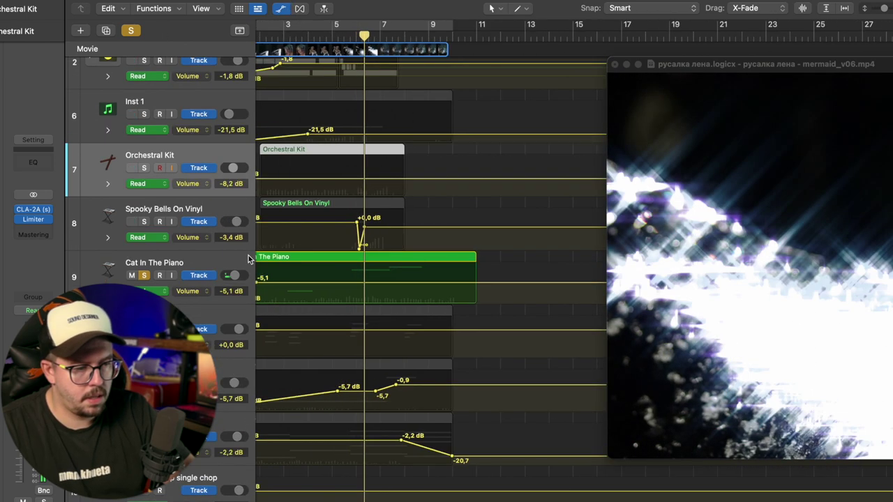
{"action": "scroll", "coordinate": [205, 295], "scroll_direction": "left", "scroll_amount": 1}
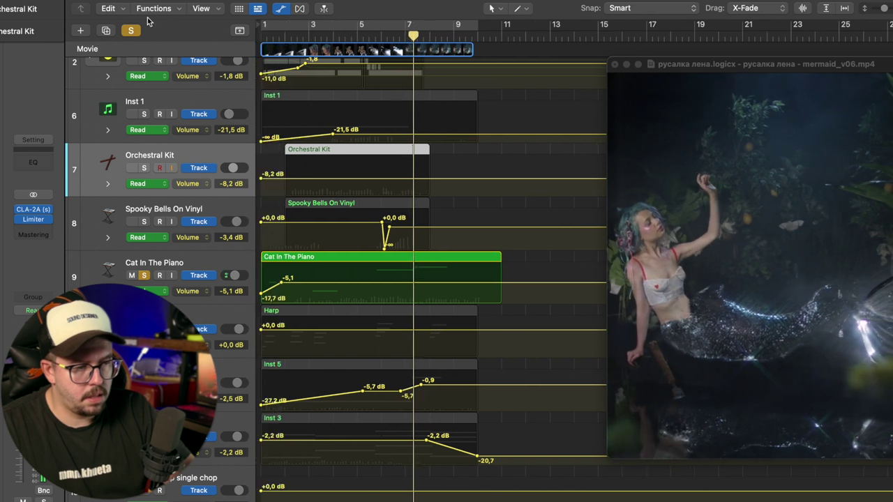
- Switch the solo to Harp and play it from the beginning, checking its notes against the picture
{"action": "left_click", "coordinate": [131, 30]}
{"action": "left_click", "coordinate": [145, 329]}
{"action": "scroll", "coordinate": [311, 103], "scroll_direction": "down", "scroll_amount": 1}
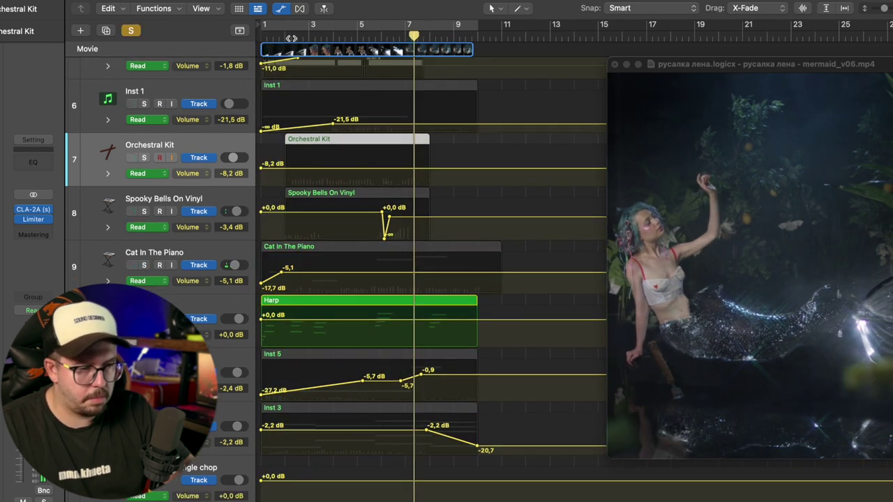
{"action": "left_click", "coordinate": [262, 38]}
{"action": "key", "text": "space"}
{"action": "scroll", "coordinate": [223, 77], "scroll_direction": "up", "scroll_amount": 5}
{"action": "scroll", "coordinate": [223, 76], "scroll_direction": "down", "scroll_amount": 3}
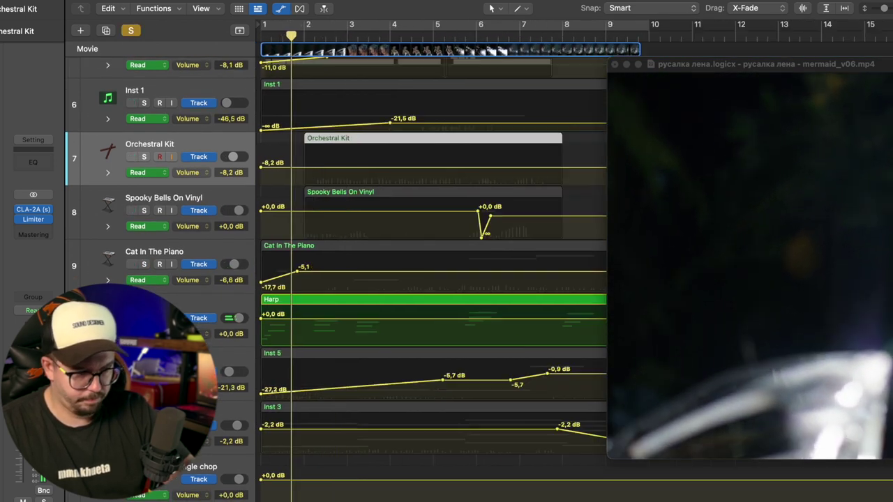
{"action": "scroll", "coordinate": [340, 303], "scroll_direction": "down", "scroll_amount": 5}
{"action": "scroll", "coordinate": [369, 195], "scroll_direction": "up", "scroll_amount": 5}
{"action": "scroll", "coordinate": [423, 91], "scroll_direction": "down", "scroll_amount": 3}
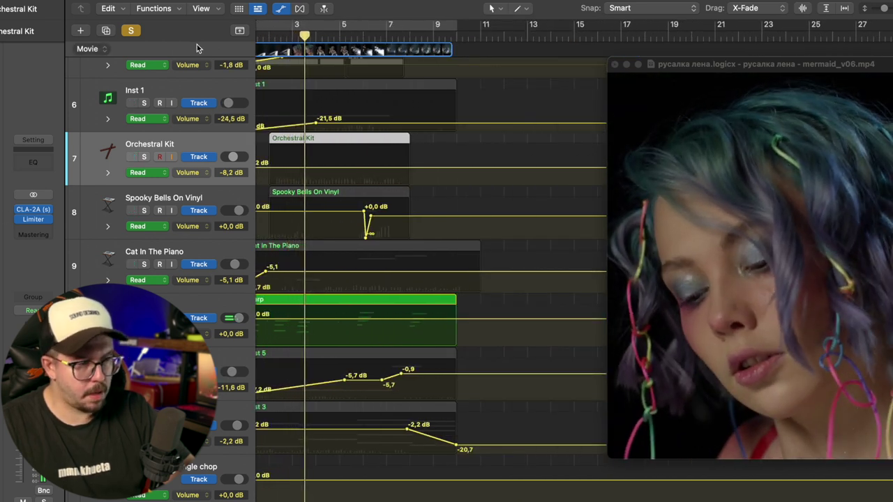
- Clear the Harp solo, solo Inst 5 and play it from the beginning
{"action": "scroll", "coordinate": [195, 178], "scroll_direction": "down", "scroll_amount": 5}
{"action": "scroll", "coordinate": [196, 178], "scroll_direction": "up", "scroll_amount": 2}
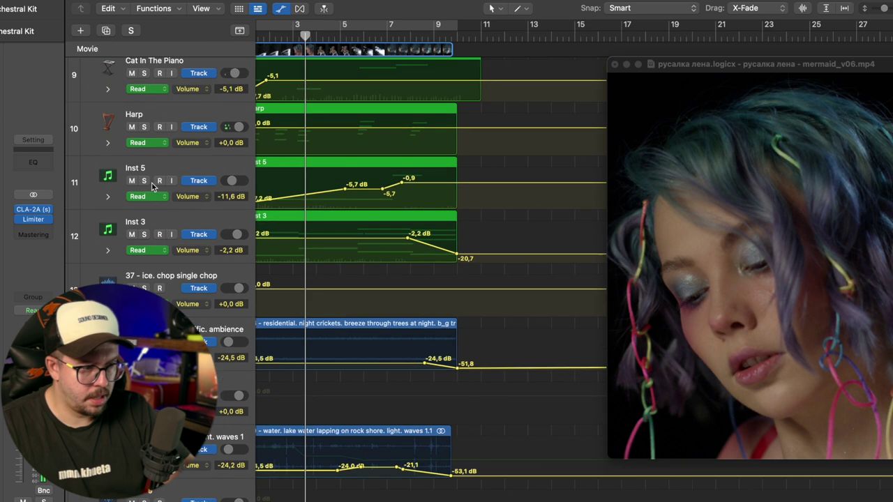
{"action": "scroll", "coordinate": [367, 122], "scroll_direction": "up", "scroll_amount": 5}
{"action": "key", "text": "Return"}
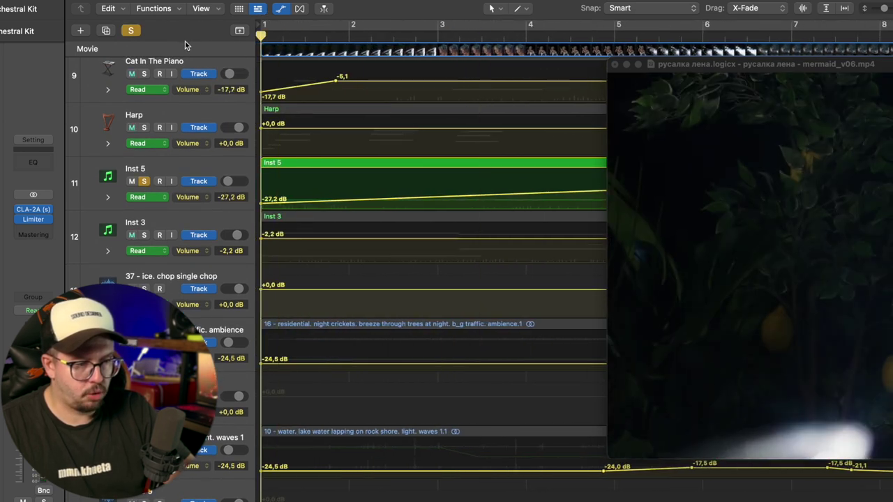
{"action": "key", "text": "space"}
{"action": "scroll", "coordinate": [185, 44], "scroll_direction": "down", "scroll_amount": 8}
- Select Inst 5, open and close its Arcade instrument, and examine the track's volume automation during playback
{"action": "left_click", "coordinate": [148, 186]}
{"action": "left_click", "coordinate": [1, 213]}
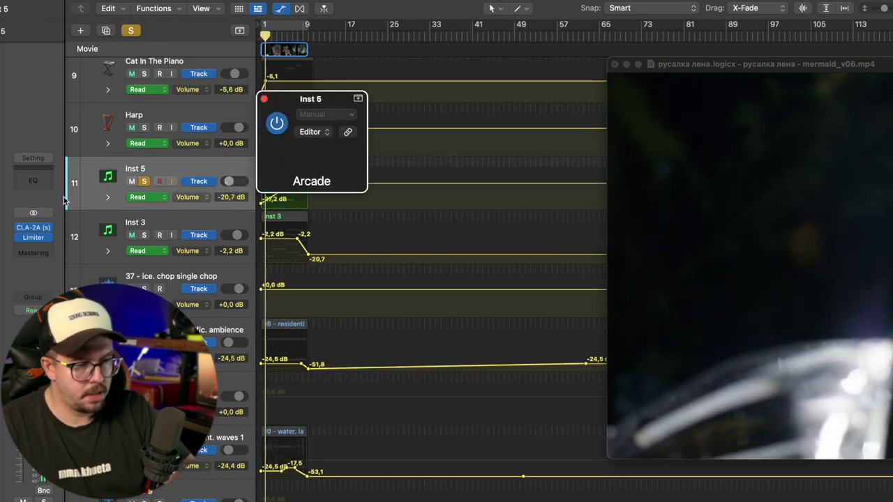
{"action": "left_click", "coordinate": [264, 101]}
{"action": "scroll", "coordinate": [279, 249], "scroll_direction": "up", "scroll_amount": 5}
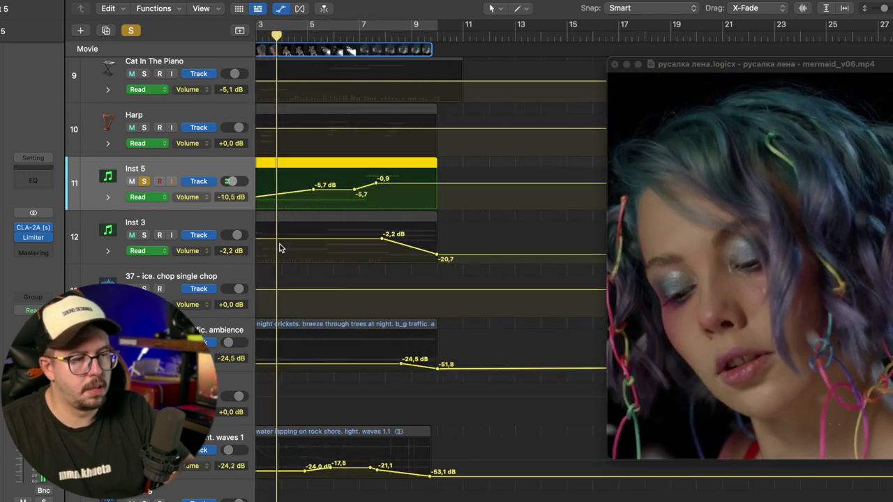
- Clear the Inst 5 solo, solo Inst 3 and play it from the beginning
{"action": "scroll", "coordinate": [256, 190], "scroll_direction": "down", "scroll_amount": 5}
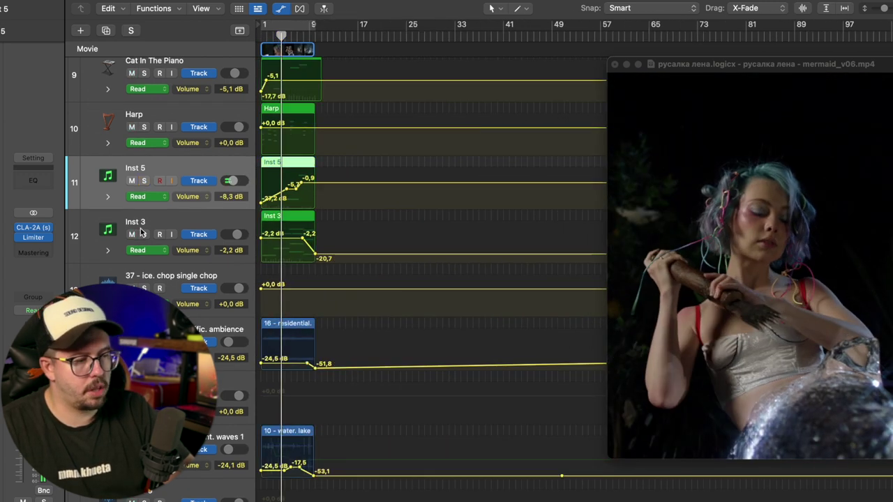
{"action": "scroll", "coordinate": [330, 217], "scroll_direction": "up", "scroll_amount": 5}
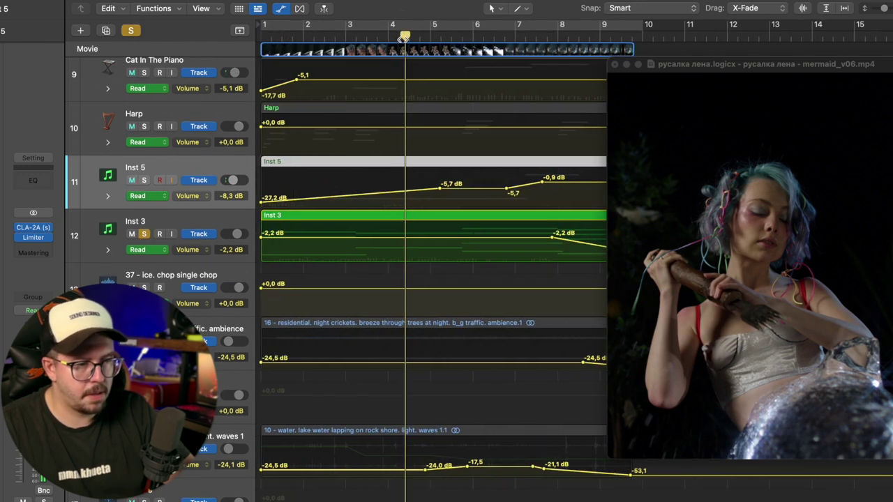
{"action": "left_click_drag", "start_coordinate": [407, 36], "coordinate": [186, 79]}
{"action": "scroll", "coordinate": [291, 169], "scroll_direction": "down", "scroll_amount": 5}
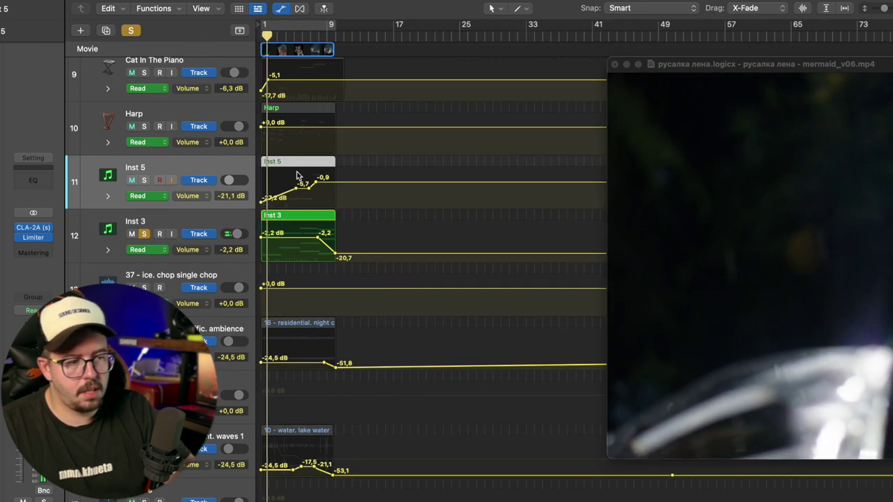
- Select Inst 3 and open and close its Kontakt instrument during playback to check the loaded 8Dio Liberis patch
{"action": "left_click", "coordinate": [243, 235]}
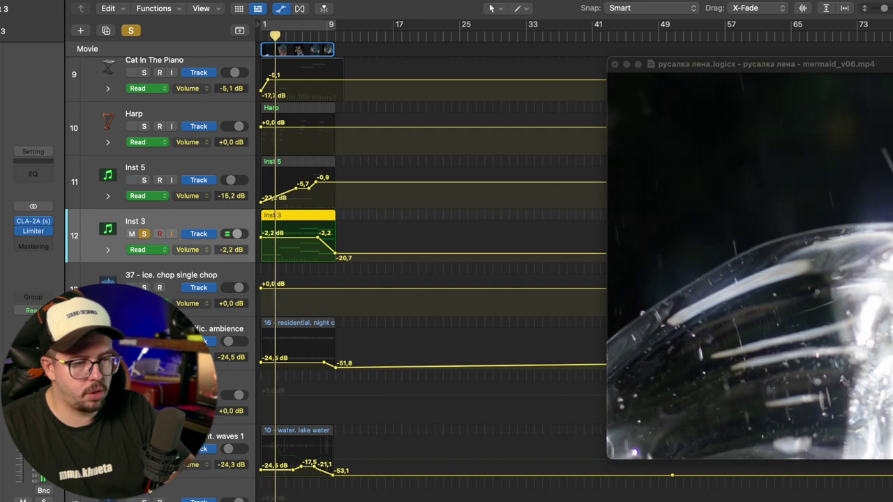
{"action": "key", "text": "v"}
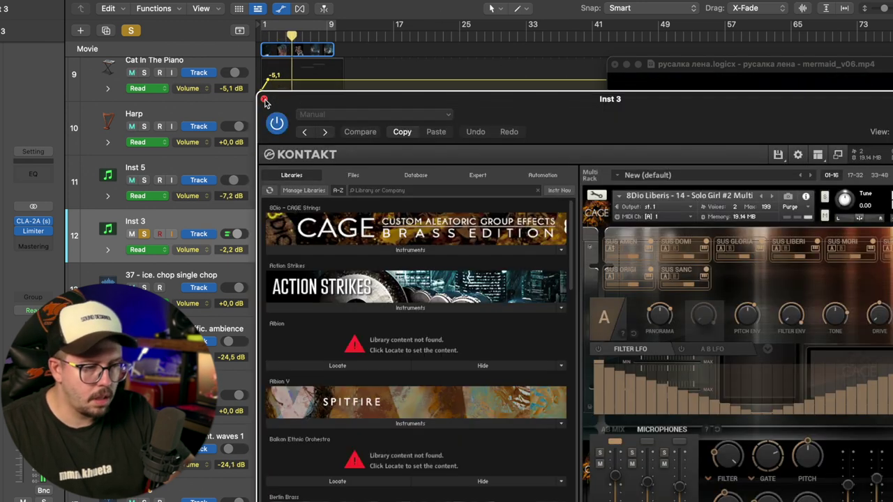
{"action": "left_click", "coordinate": [265, 97]}
- Move the movie window slightly lower, check Inst 3 against the picture with taller tracks, and clear its solo
{"action": "left_click_drag", "start_coordinate": [867, 64], "coordinate": [865, 90]}
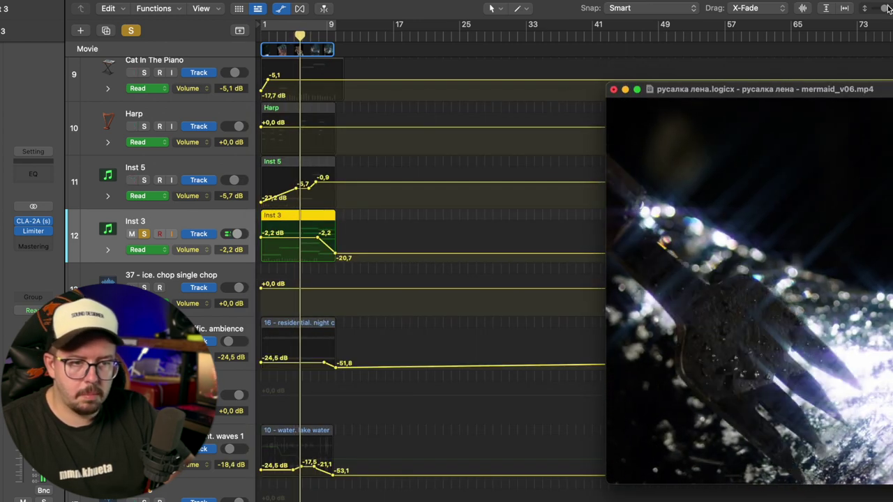
{"action": "left_click_drag", "start_coordinate": [884, 8], "coordinate": [885, 8]}
{"action": "key", "text": "super+Right"}
{"action": "scroll", "coordinate": [475, 220], "scroll_direction": "left", "scroll_amount": 5}
{"action": "key", "text": "super+Left"}
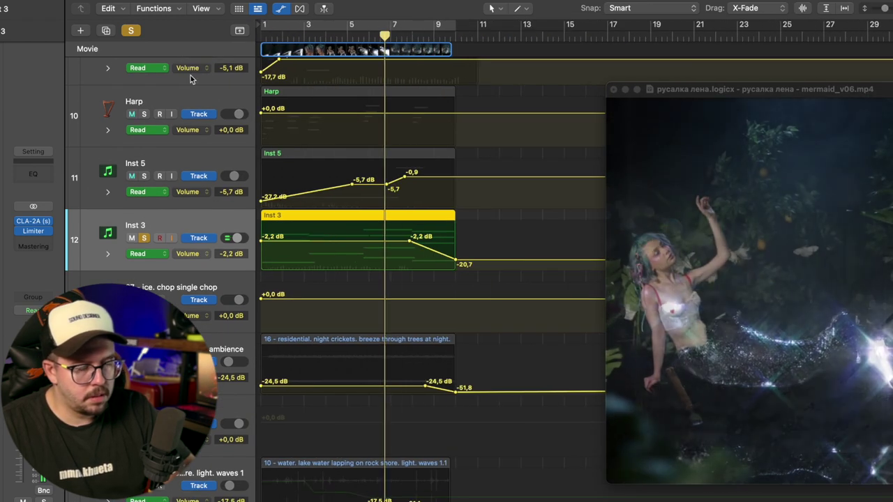
{"action": "left_click", "coordinate": [131, 31]}
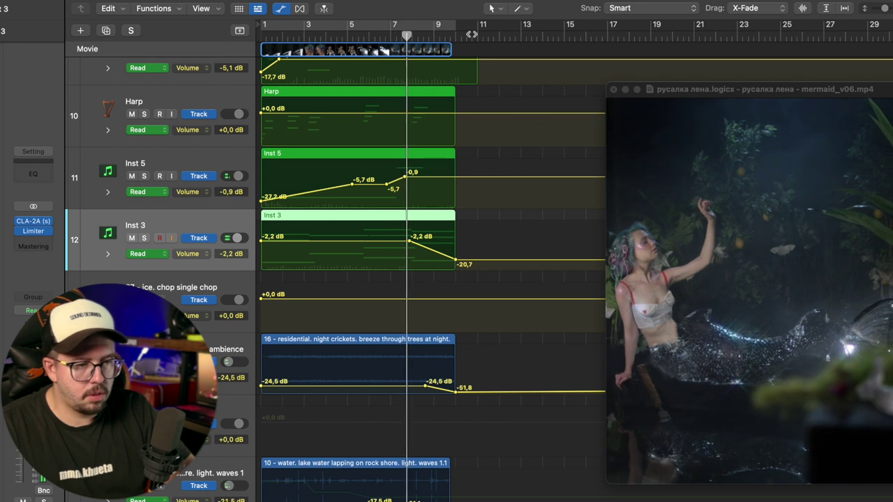
- Return the playhead to the project start and reposition the mermaid_v06.mp4 window fully over the empty part of the timeline
{"action": "key", "text": "Return"}
{"action": "left_click_drag", "start_coordinate": [889, 7], "coordinate": [891, 7]}
{"action": "left_click_drag", "start_coordinate": [747, 199], "coordinate": [633, 146]}
{"action": "left_click_drag", "start_coordinate": [801, 425], "coordinate": [830, 430]}
{"action": "left_click_drag", "start_coordinate": [757, 16], "coordinate": [774, 65]}
{"action": "left_click_drag", "start_coordinate": [886, 9], "coordinate": [884, 10]}
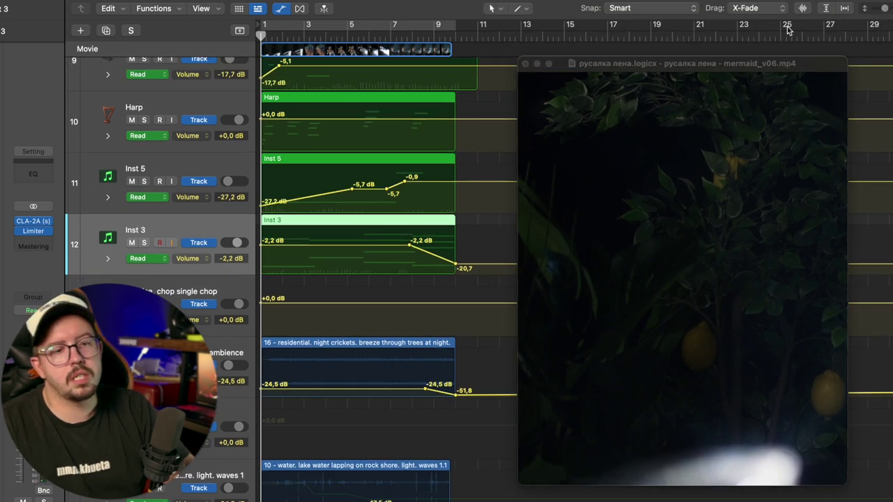
{"action": "left_click_drag", "start_coordinate": [619, 165], "coordinate": [665, 200]}
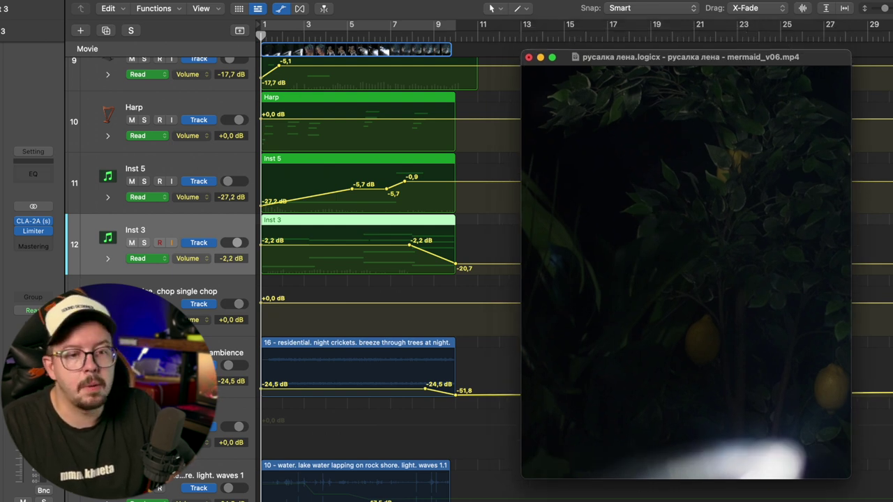
- Reduce the track height to fit more tracks and shift the movie window lower over the timeline
{"action": "left_click_drag", "start_coordinate": [884, 9], "coordinate": [884, 8]}
{"action": "left_click_drag", "start_coordinate": [665, 119], "coordinate": [665, 164]}
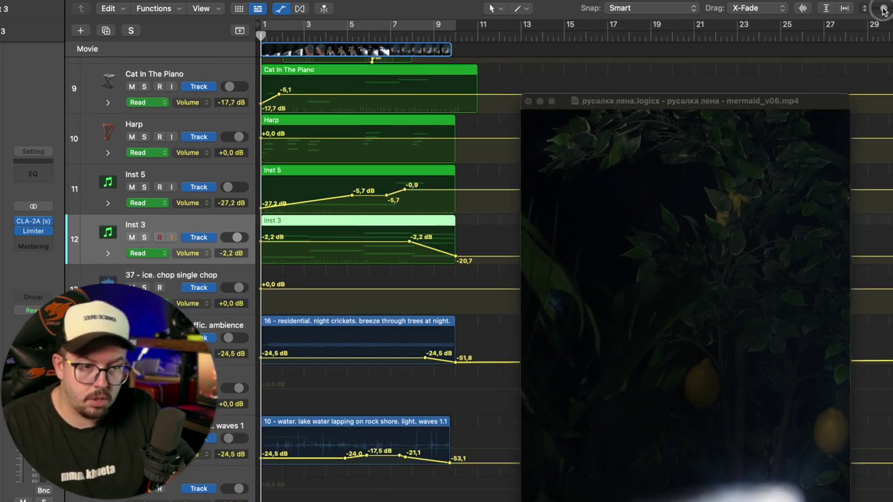
{"action": "left_click_drag", "start_coordinate": [624, 256], "coordinate": [637, 219]}
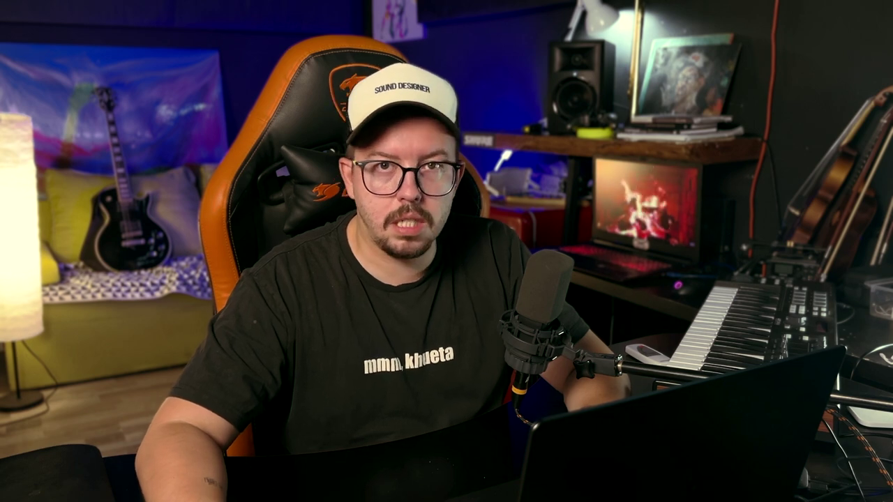